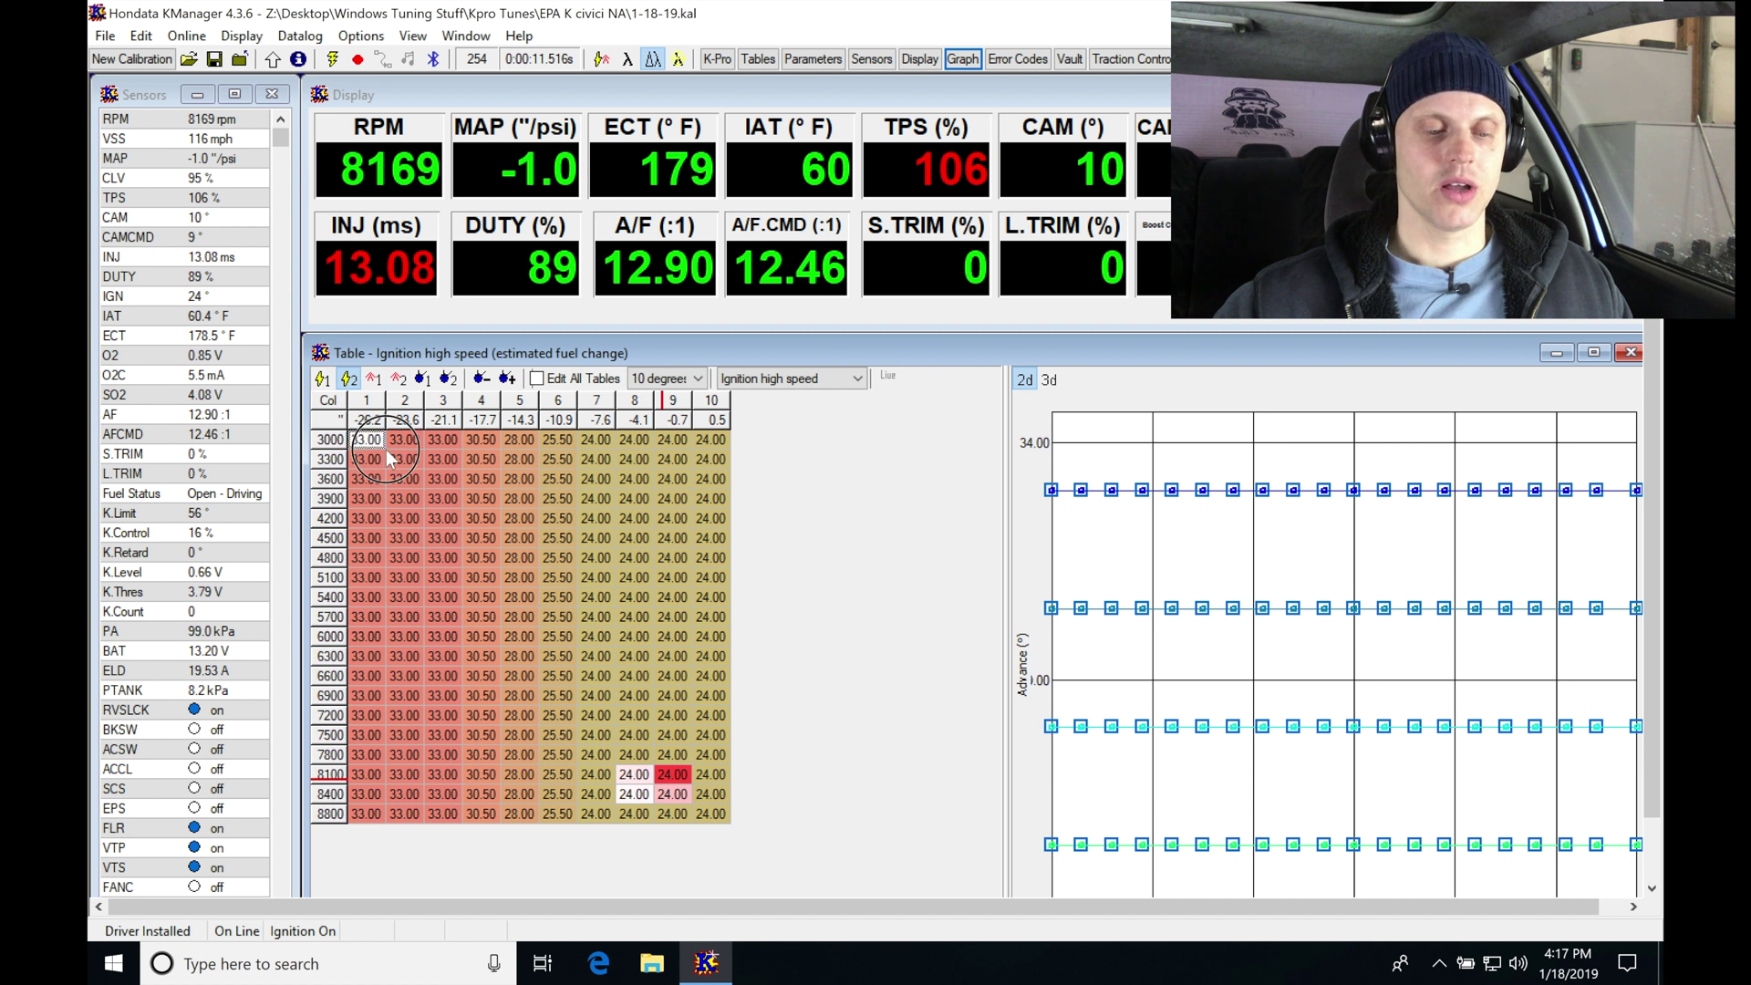
- Add +2 degrees to every Ignition high speed cell, then bring up the Fuel high speed table
key("ctrl+a")
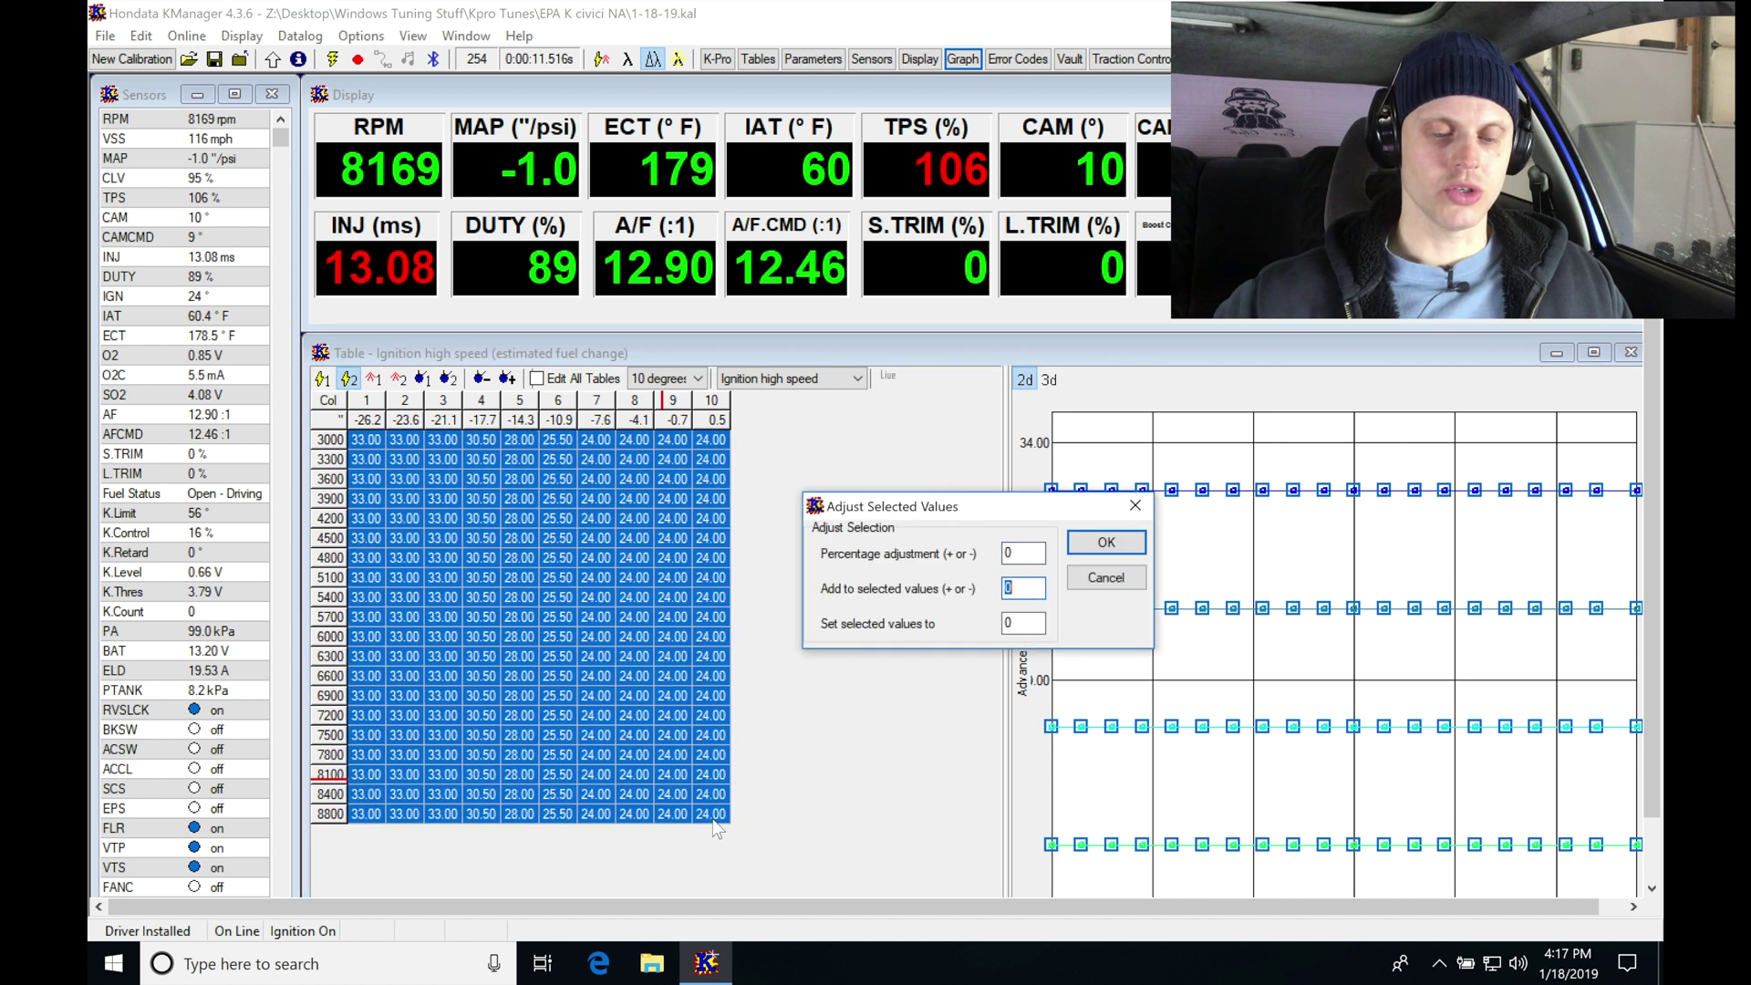
type("2")
key("Return")
left_click(596, 656)
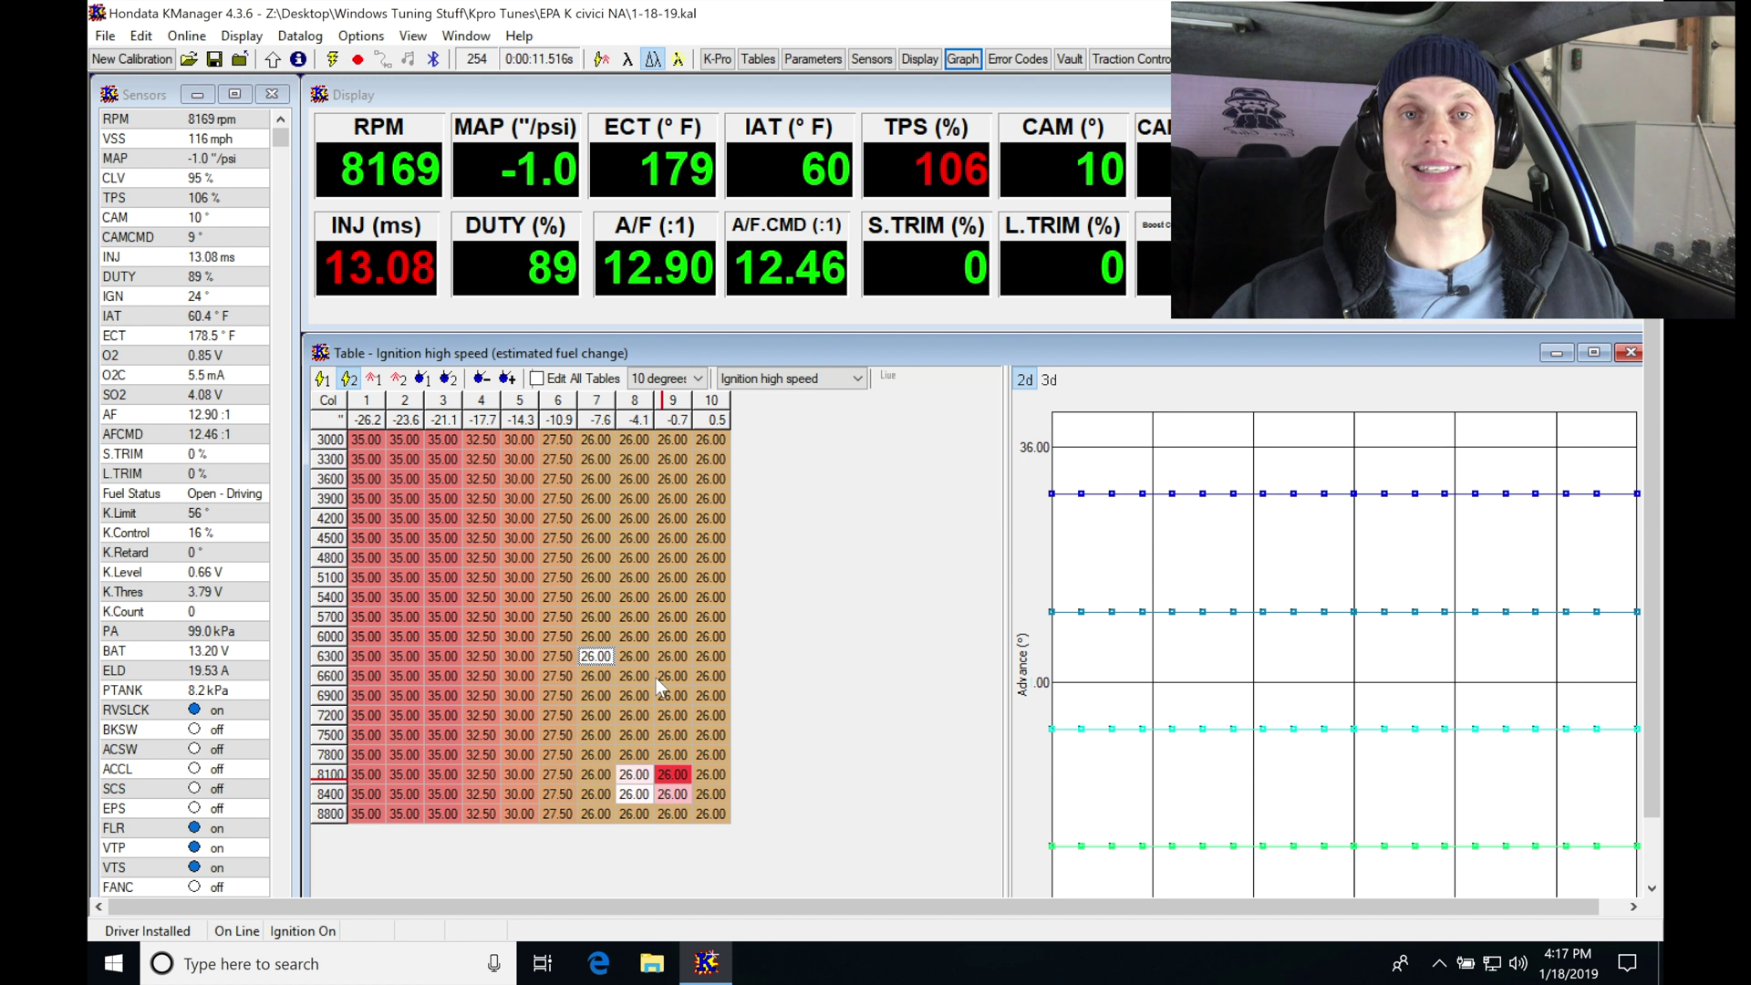
left_click(398, 377)
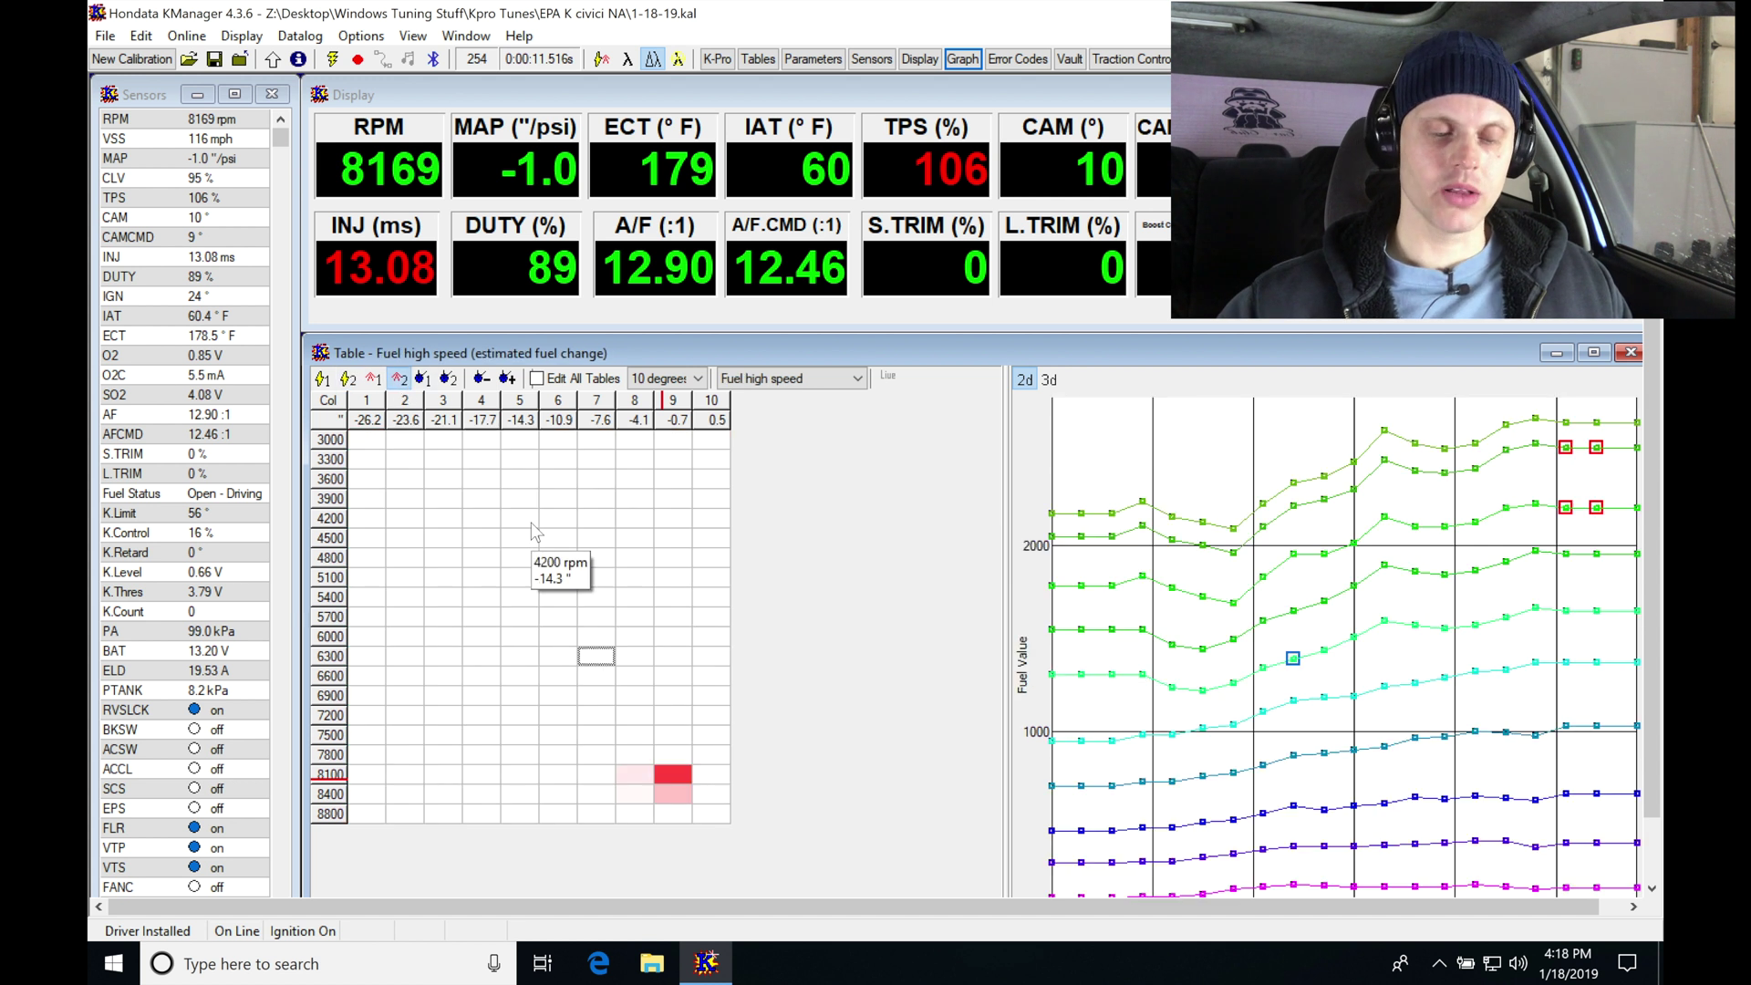
- Start live datalogging with F5 to show estimated fuel corrections
key("F5")
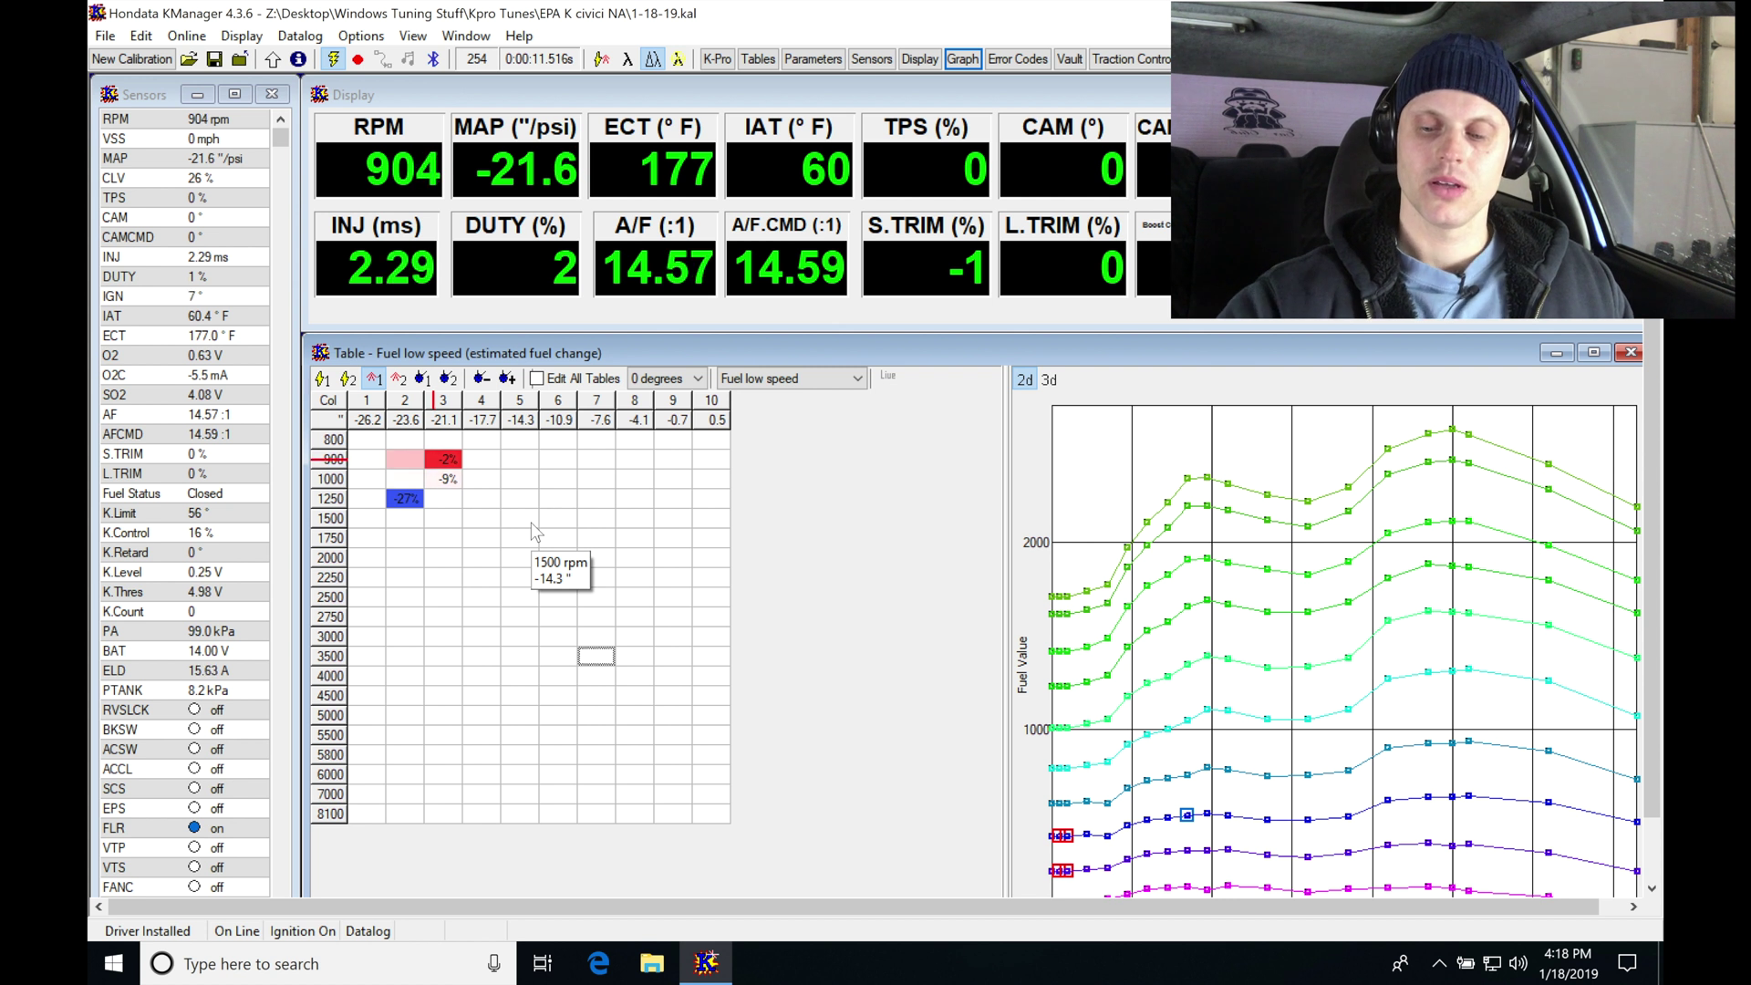
- Record the datalog of the pull with Ctrl+R
key("ctrl+r")
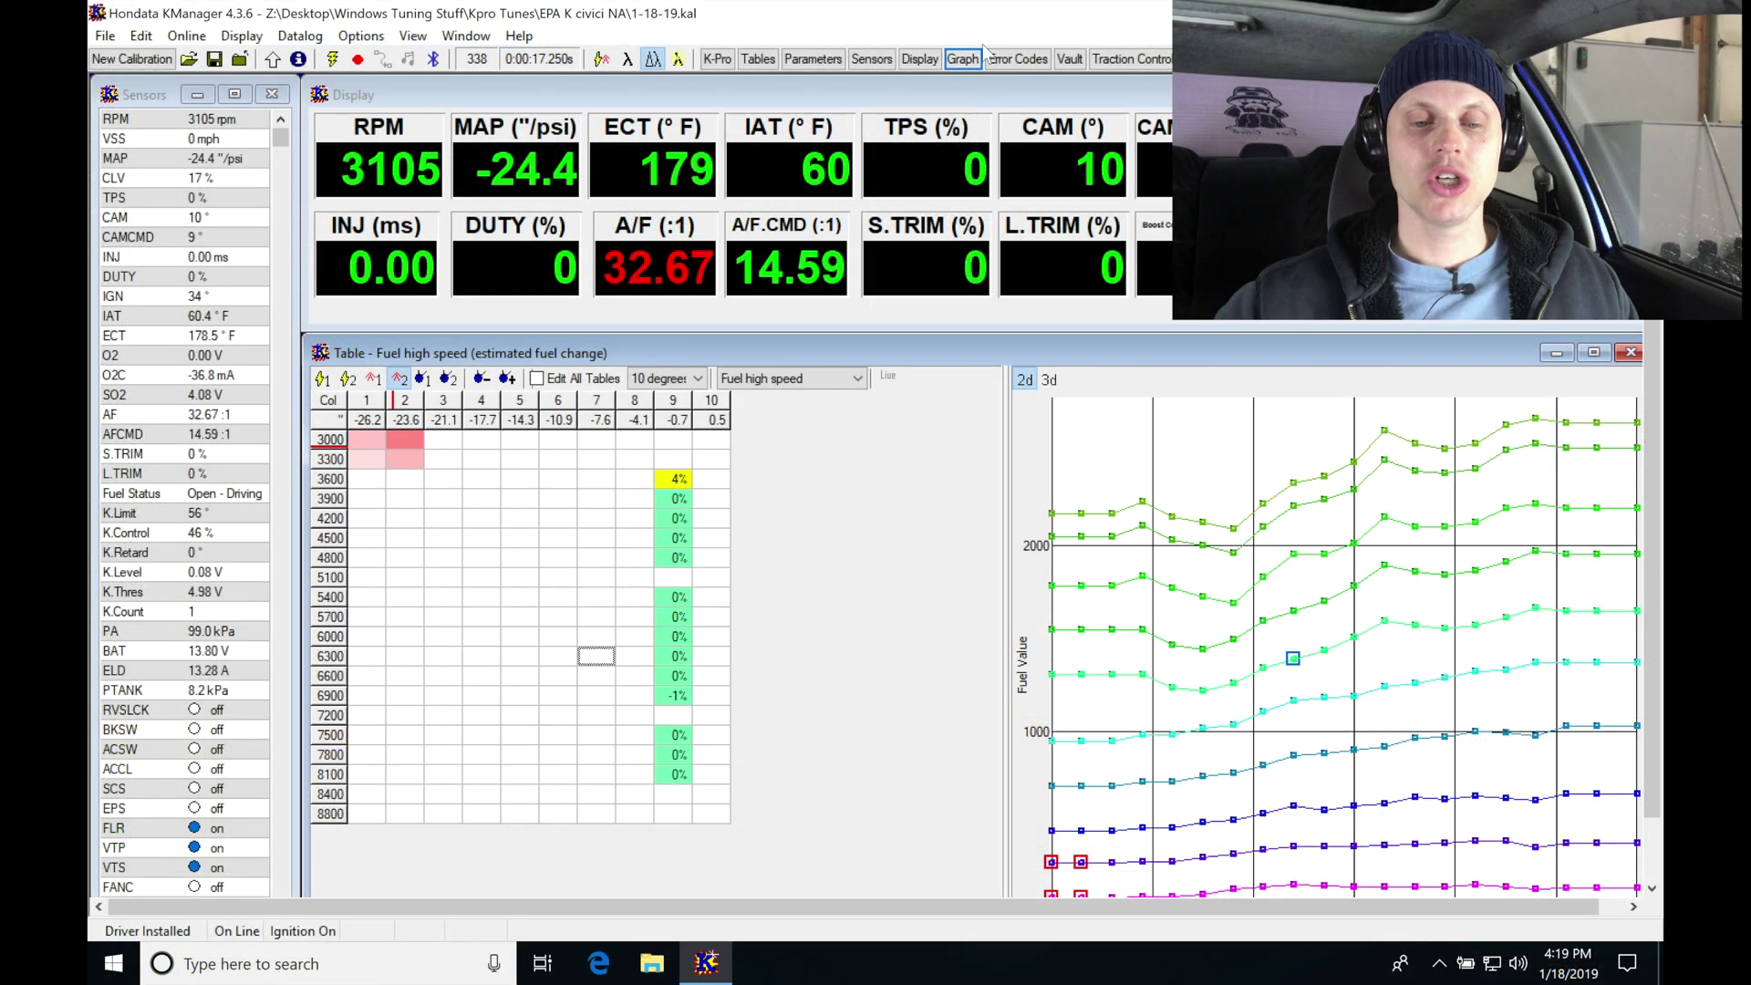
- Open the datalog graph and switch it to the Ignition Tuning layout
left_click(963, 58)
left_click_drag(701, 548, 1236, 506)
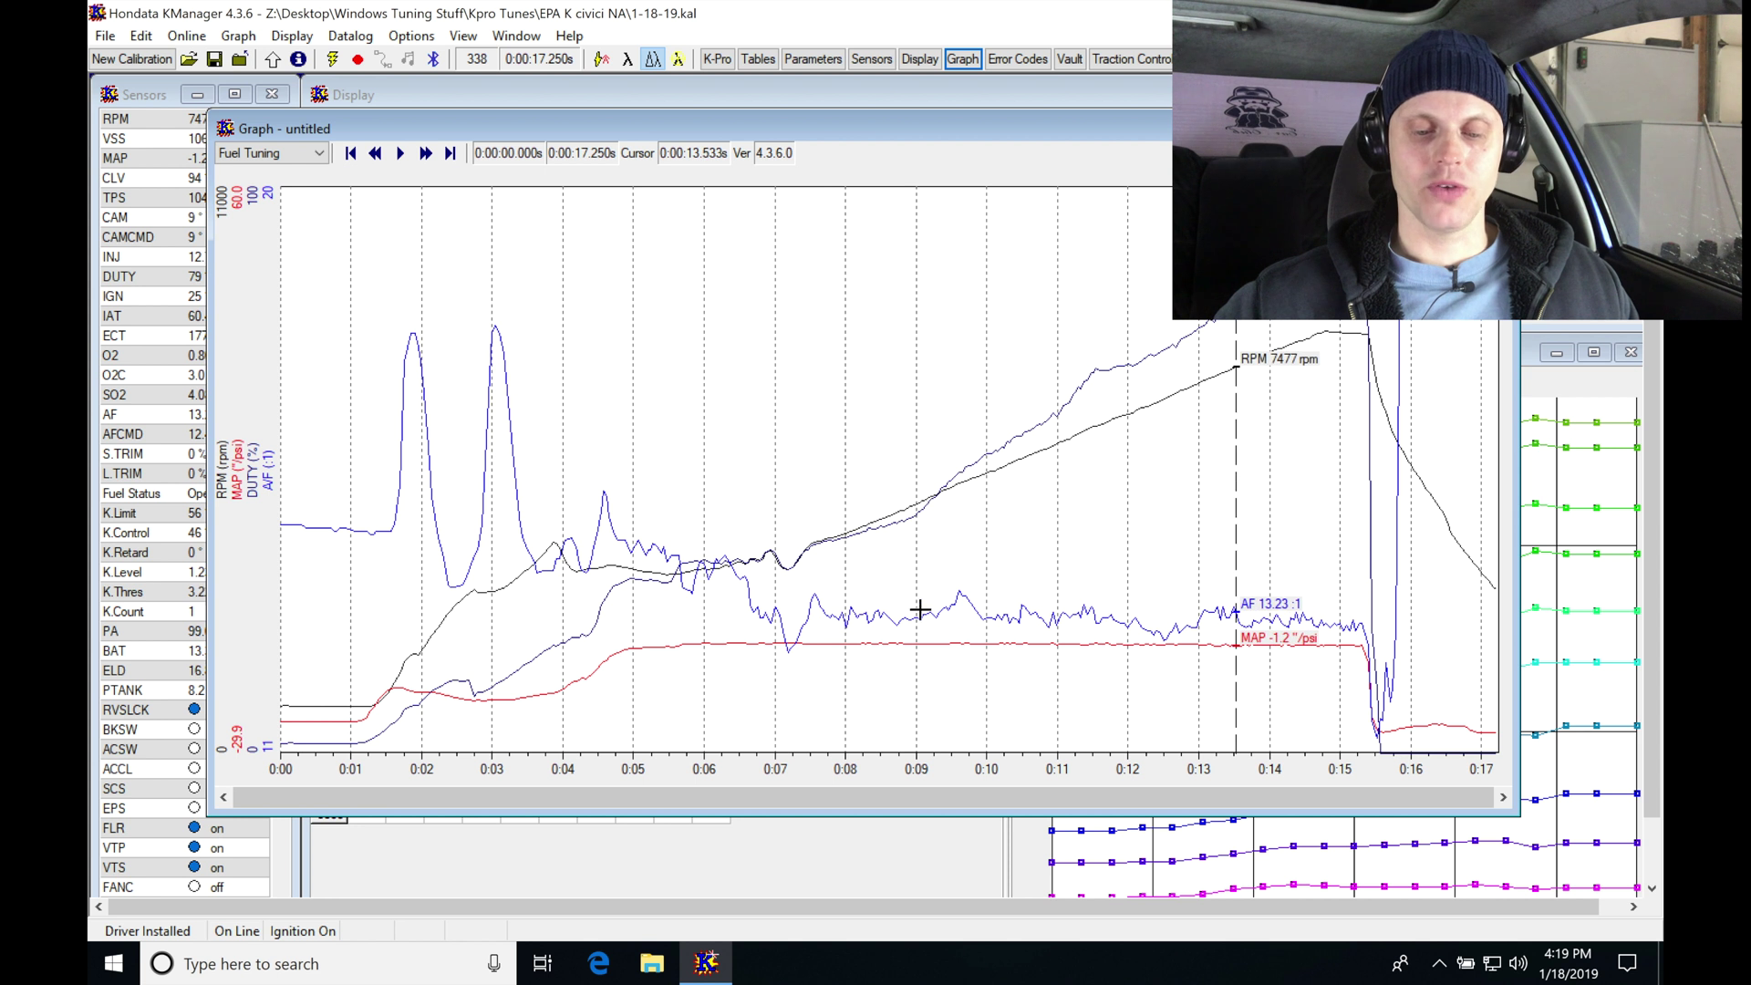
left_click(319, 153)
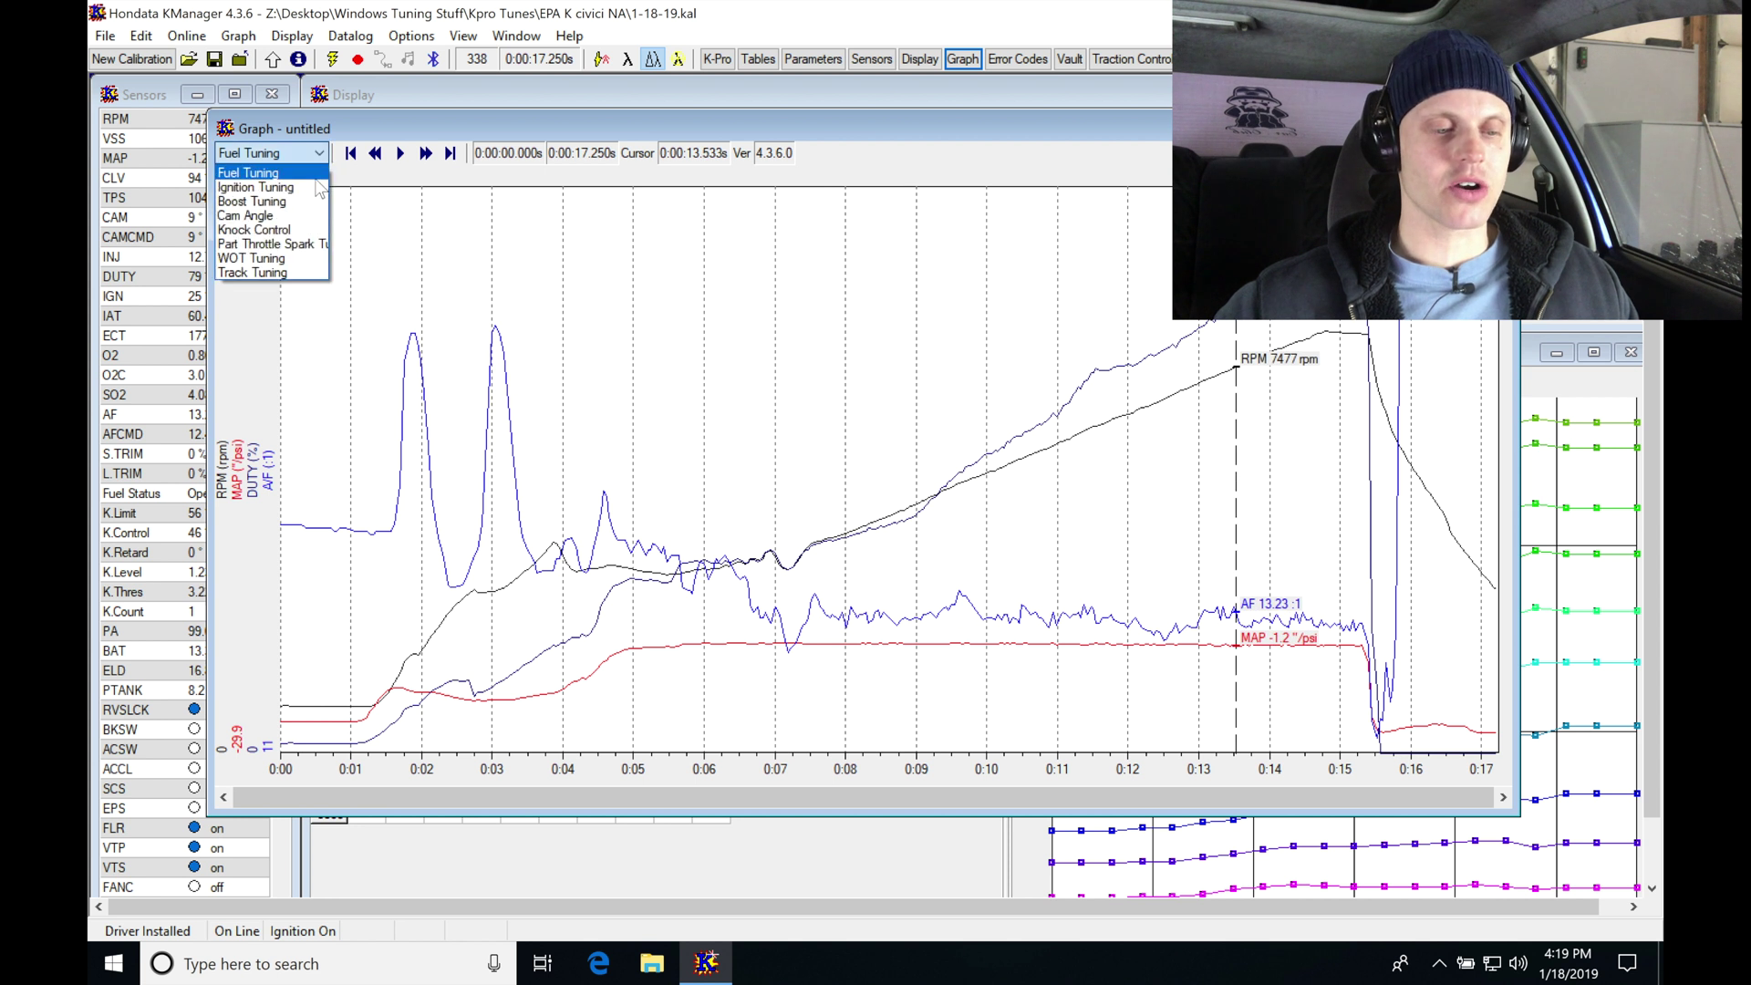
left_click(265, 187)
- Scrub the log to the knock event near 5.8 seconds, then return to the fuel table
left_click(891, 456)
left_click_drag(891, 456, 1235, 423)
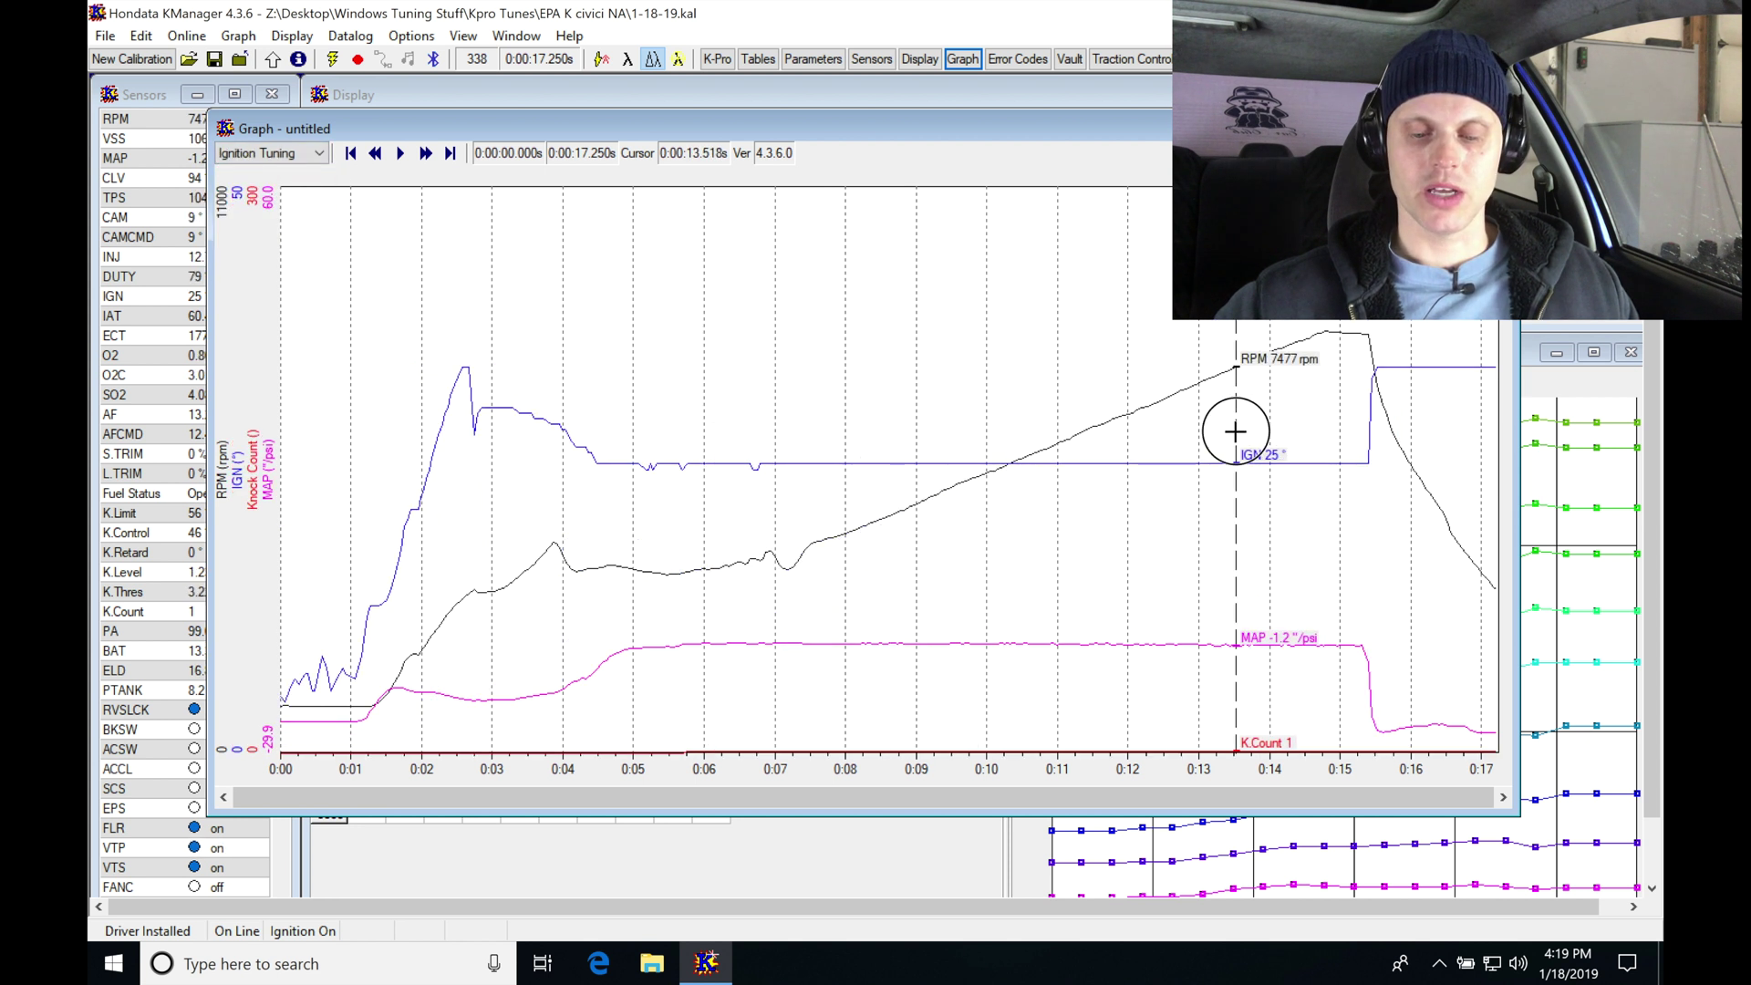
left_click_drag(880, 470, 683, 483)
mouse_move(696, 642)
left_mouse_down()
mouse_move(672, 653)
mouse_move(696, 657)
left_mouse_up()
left_click(693, 838)
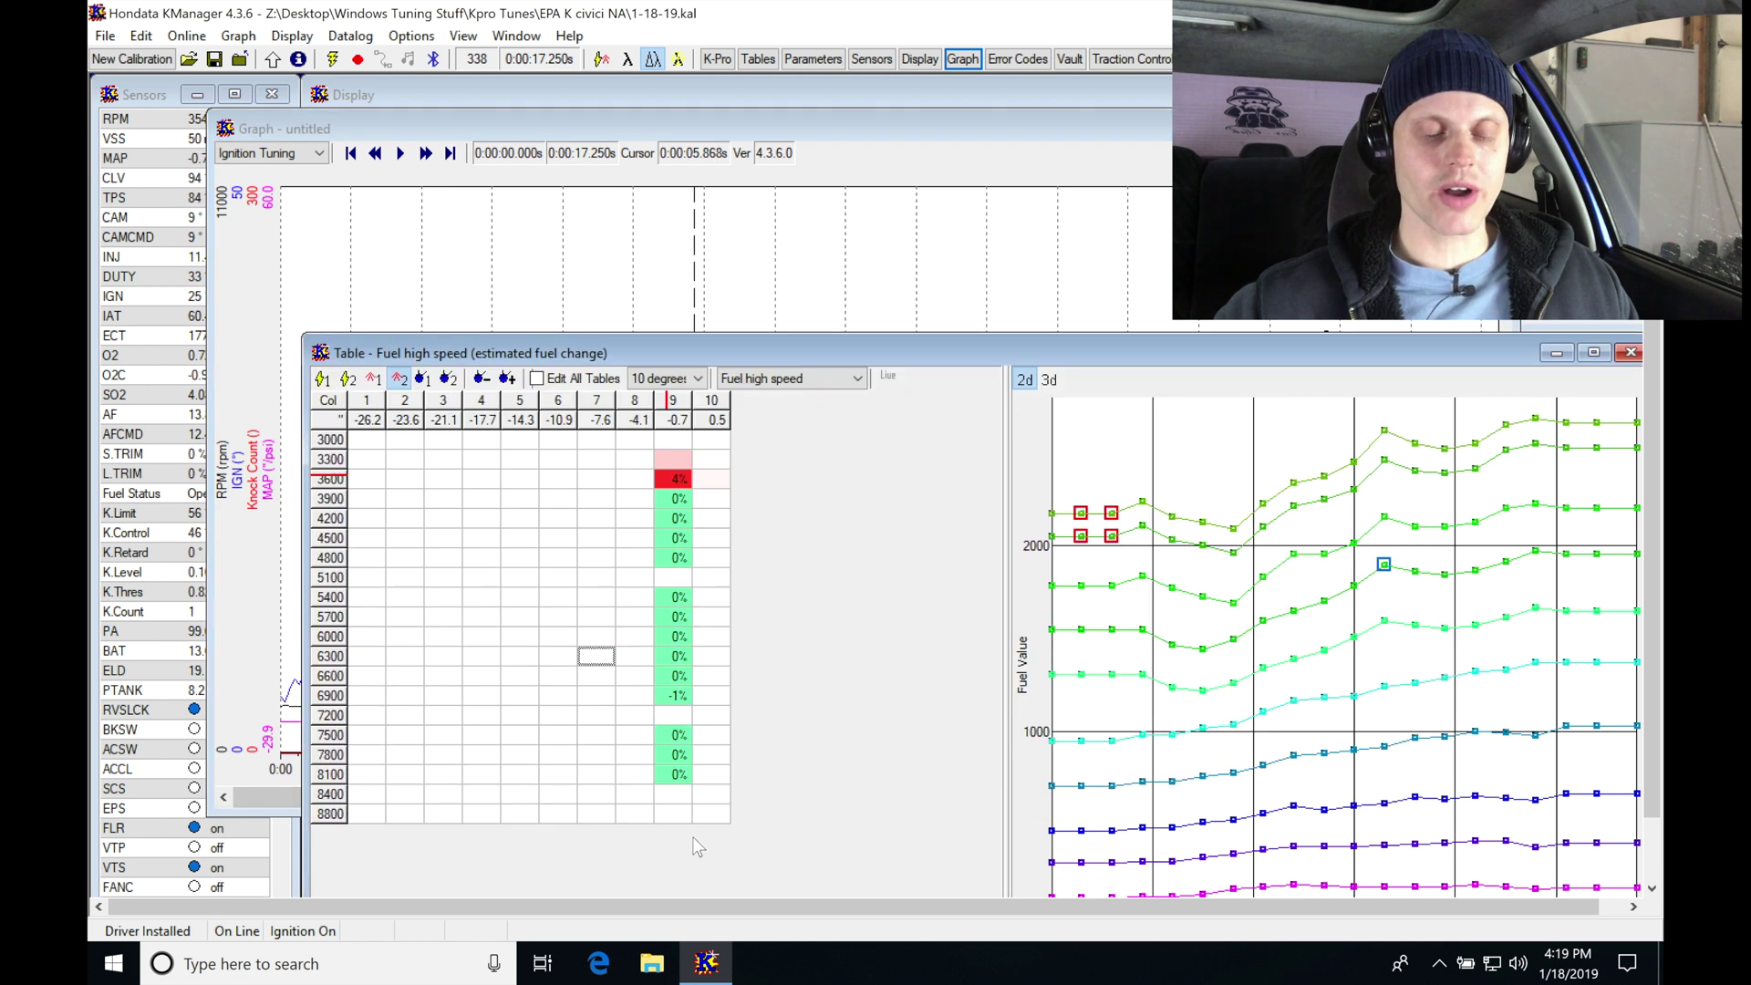
- Retard the 3000–3600 rpm Ignition high speed rows by 1 degree
left_click(348, 378)
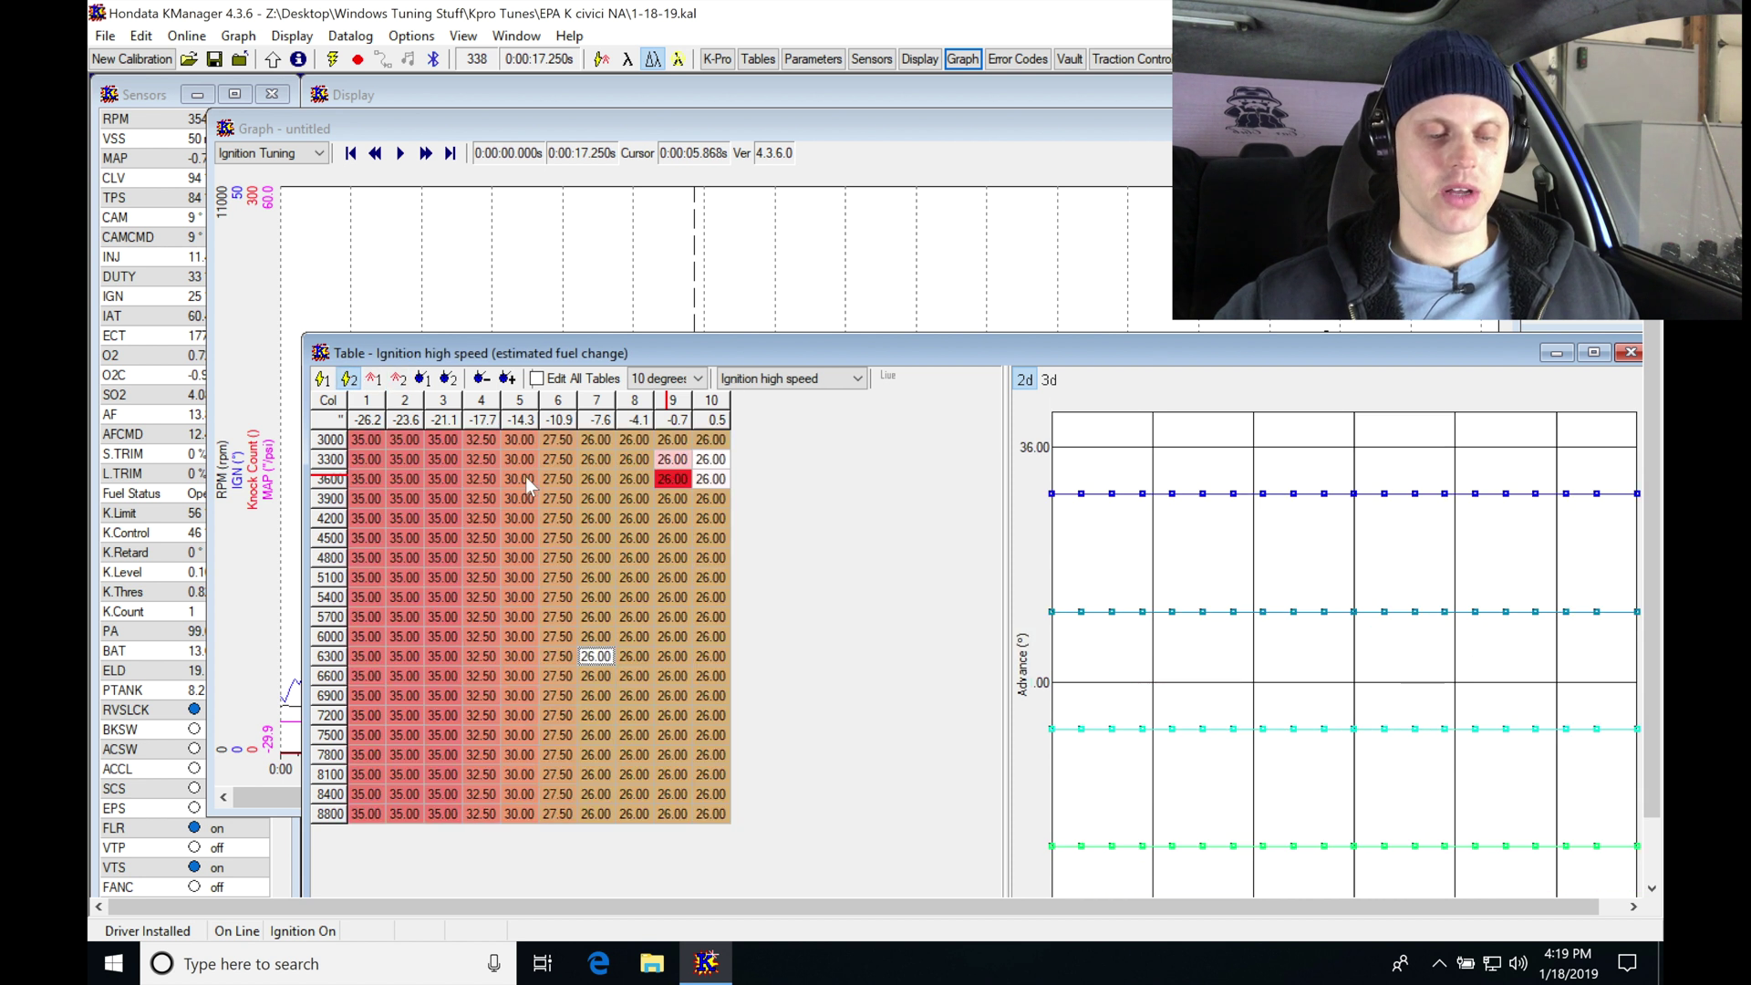
left_click_drag(372, 439, 704, 488)
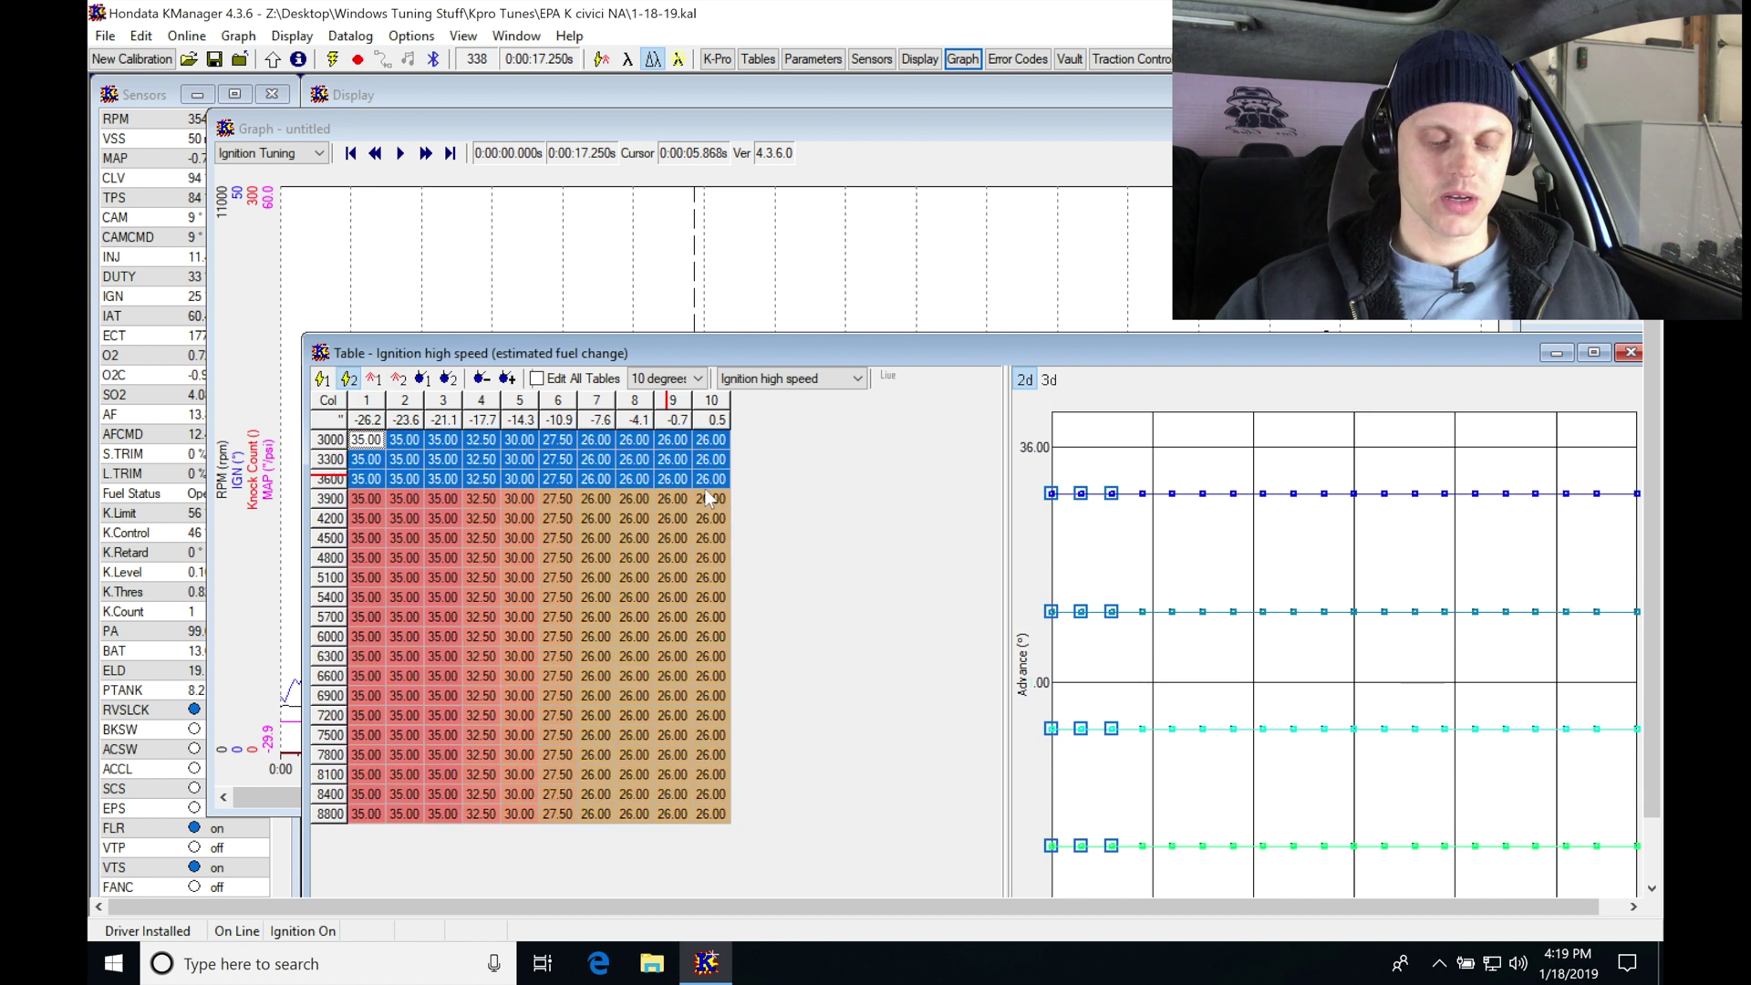
key("Return")
key("Tab")
type("-1")
key("Return")
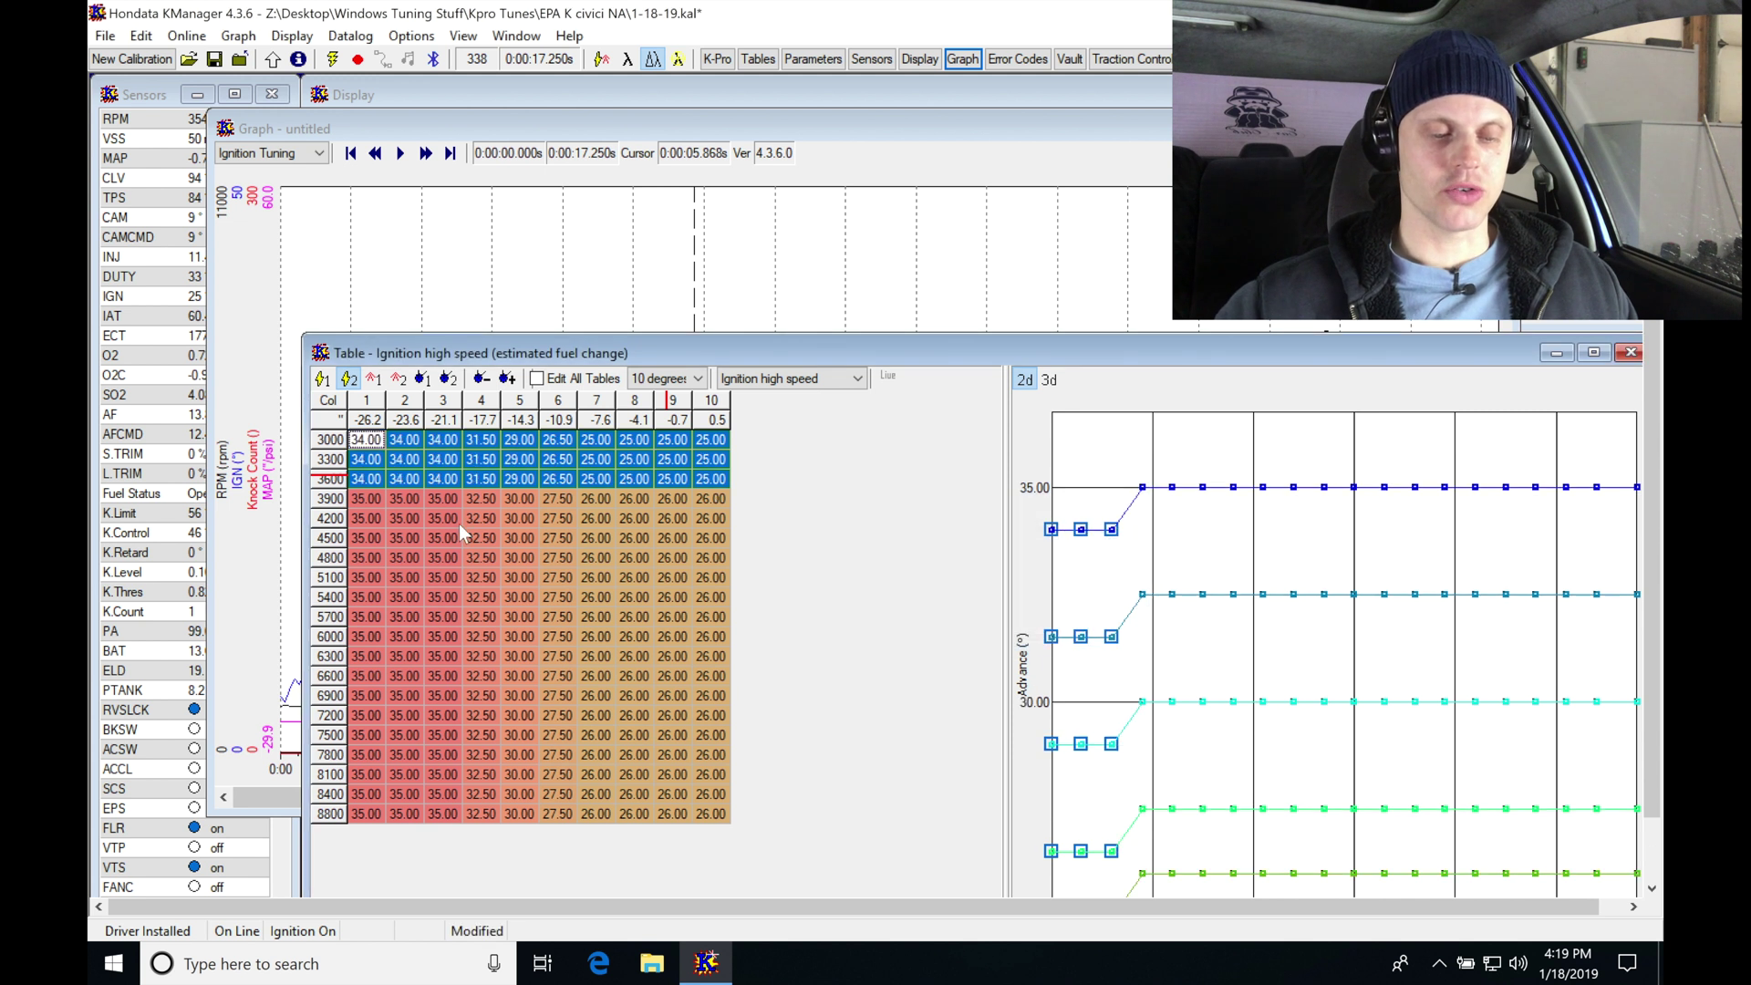
- Retard the 3900 rpm row by 1 degree too, then show the Fuel high speed table
left_click_drag(379, 494, 716, 498)
key("Return")
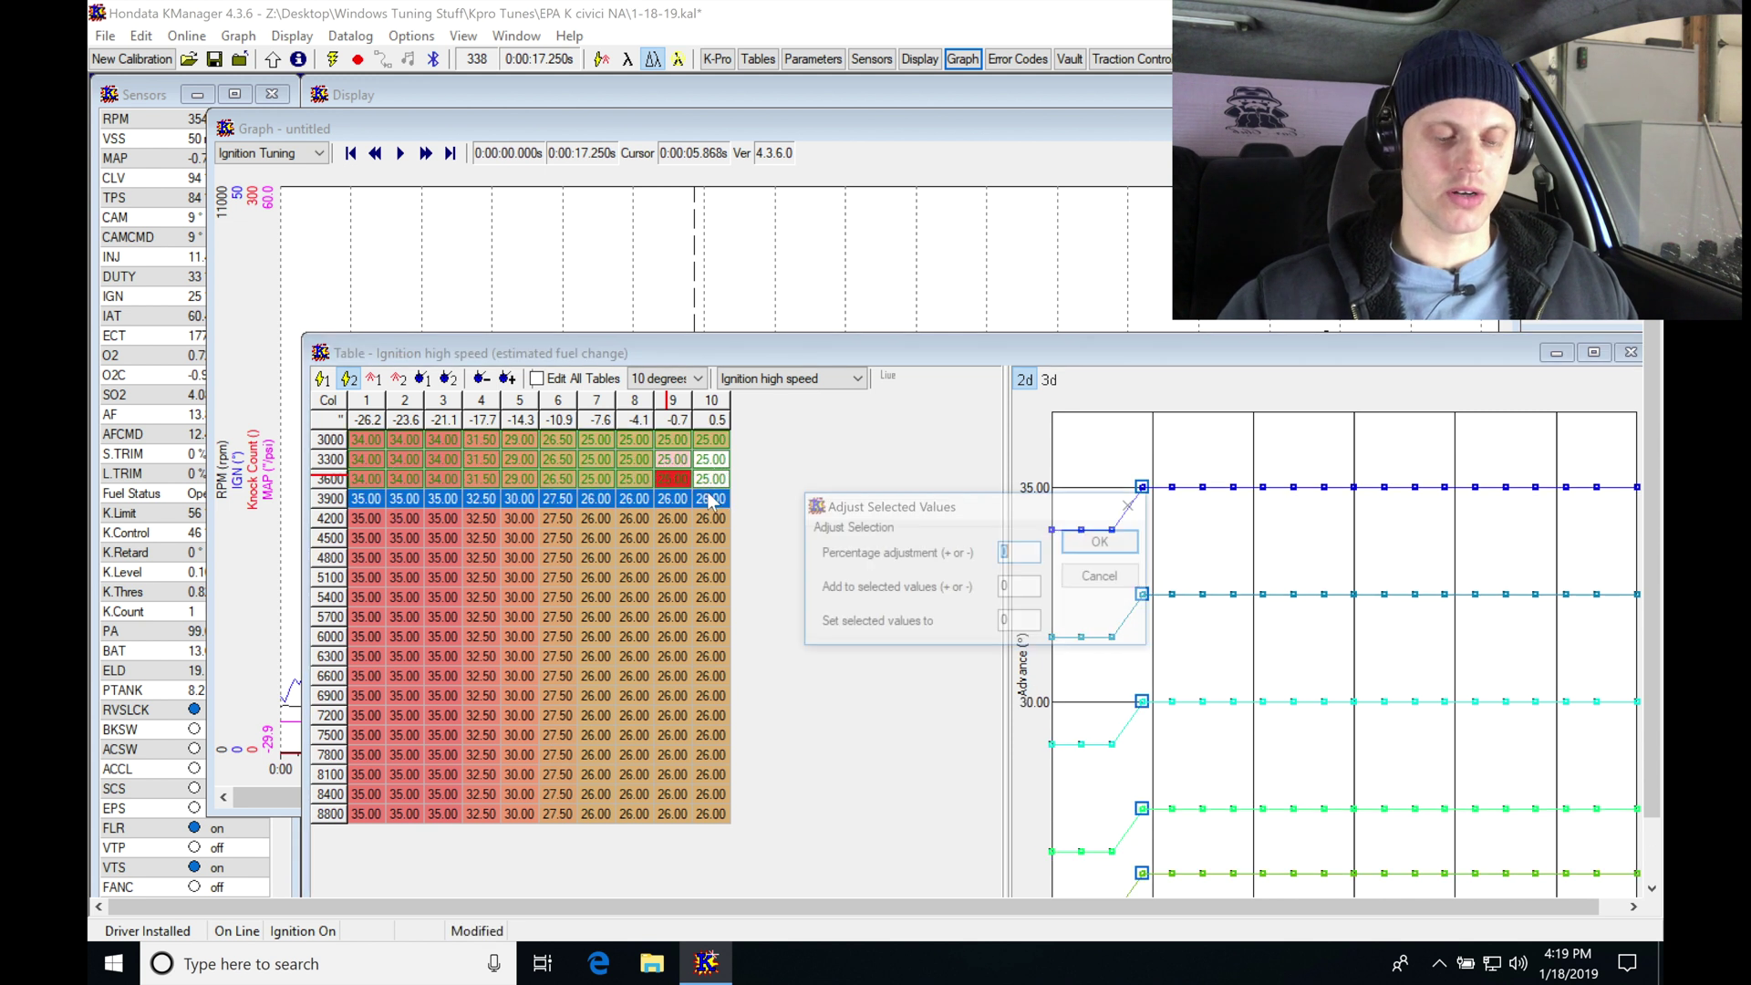
key("Return")
left_click(635, 597)
left_click(721, 260)
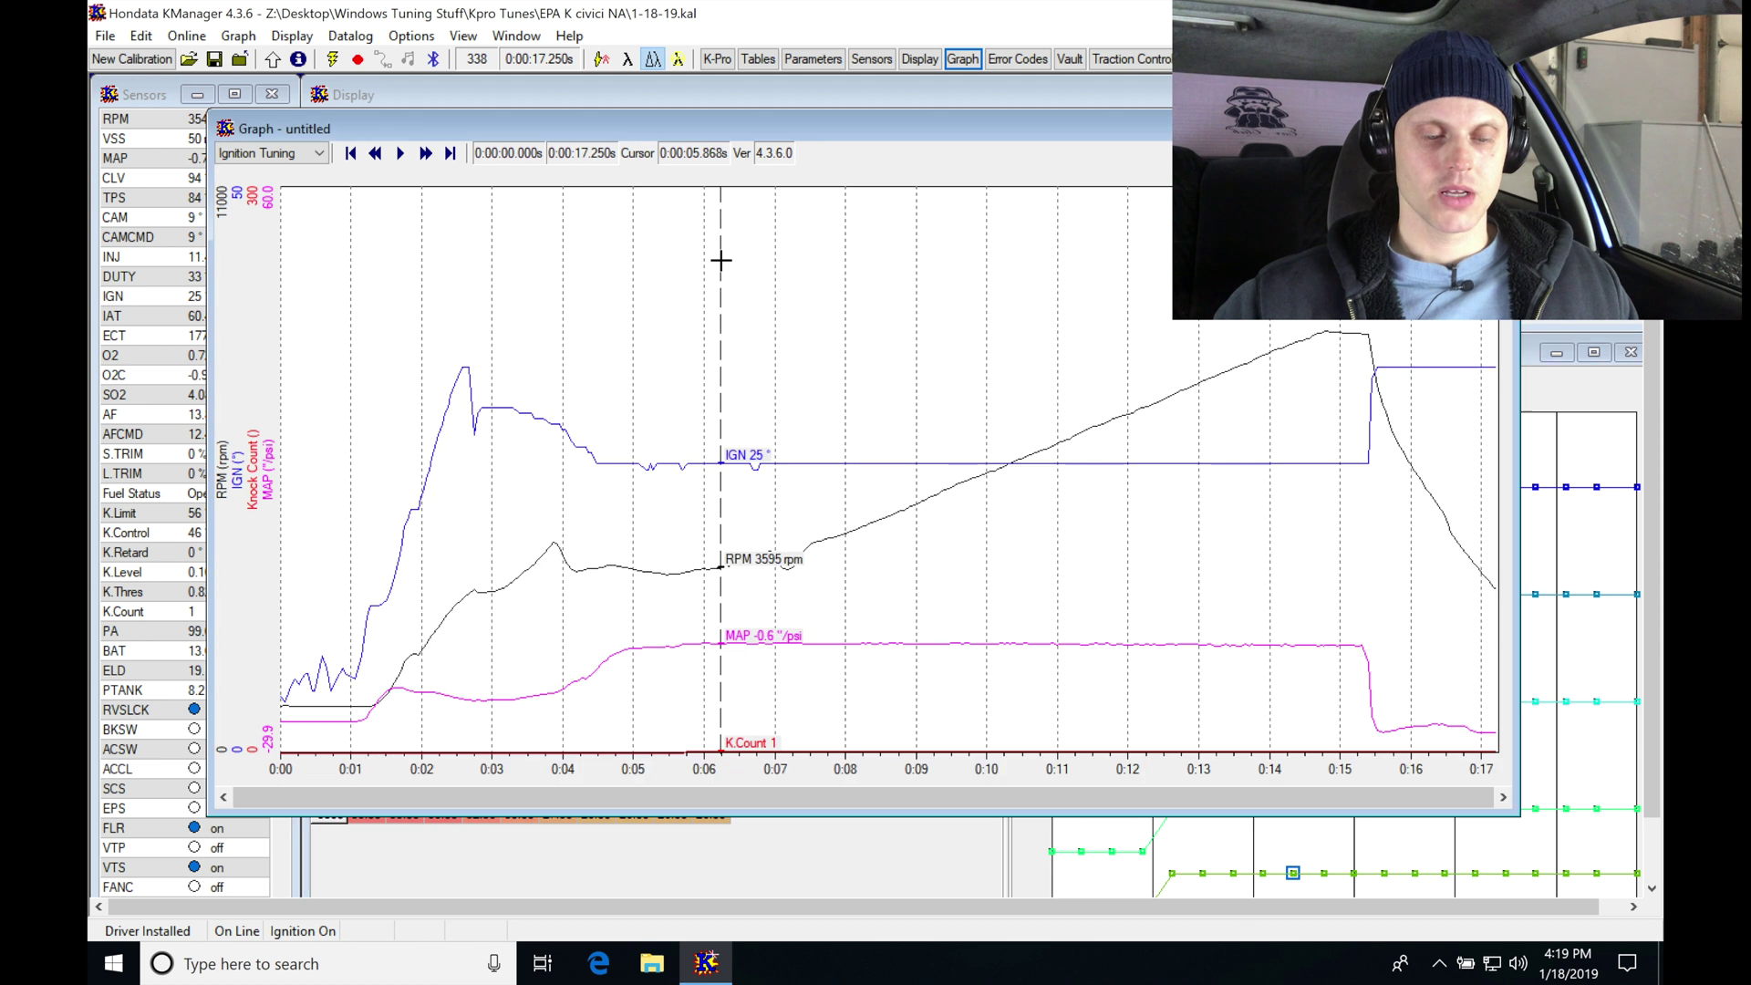
key("ctrl+Tab")
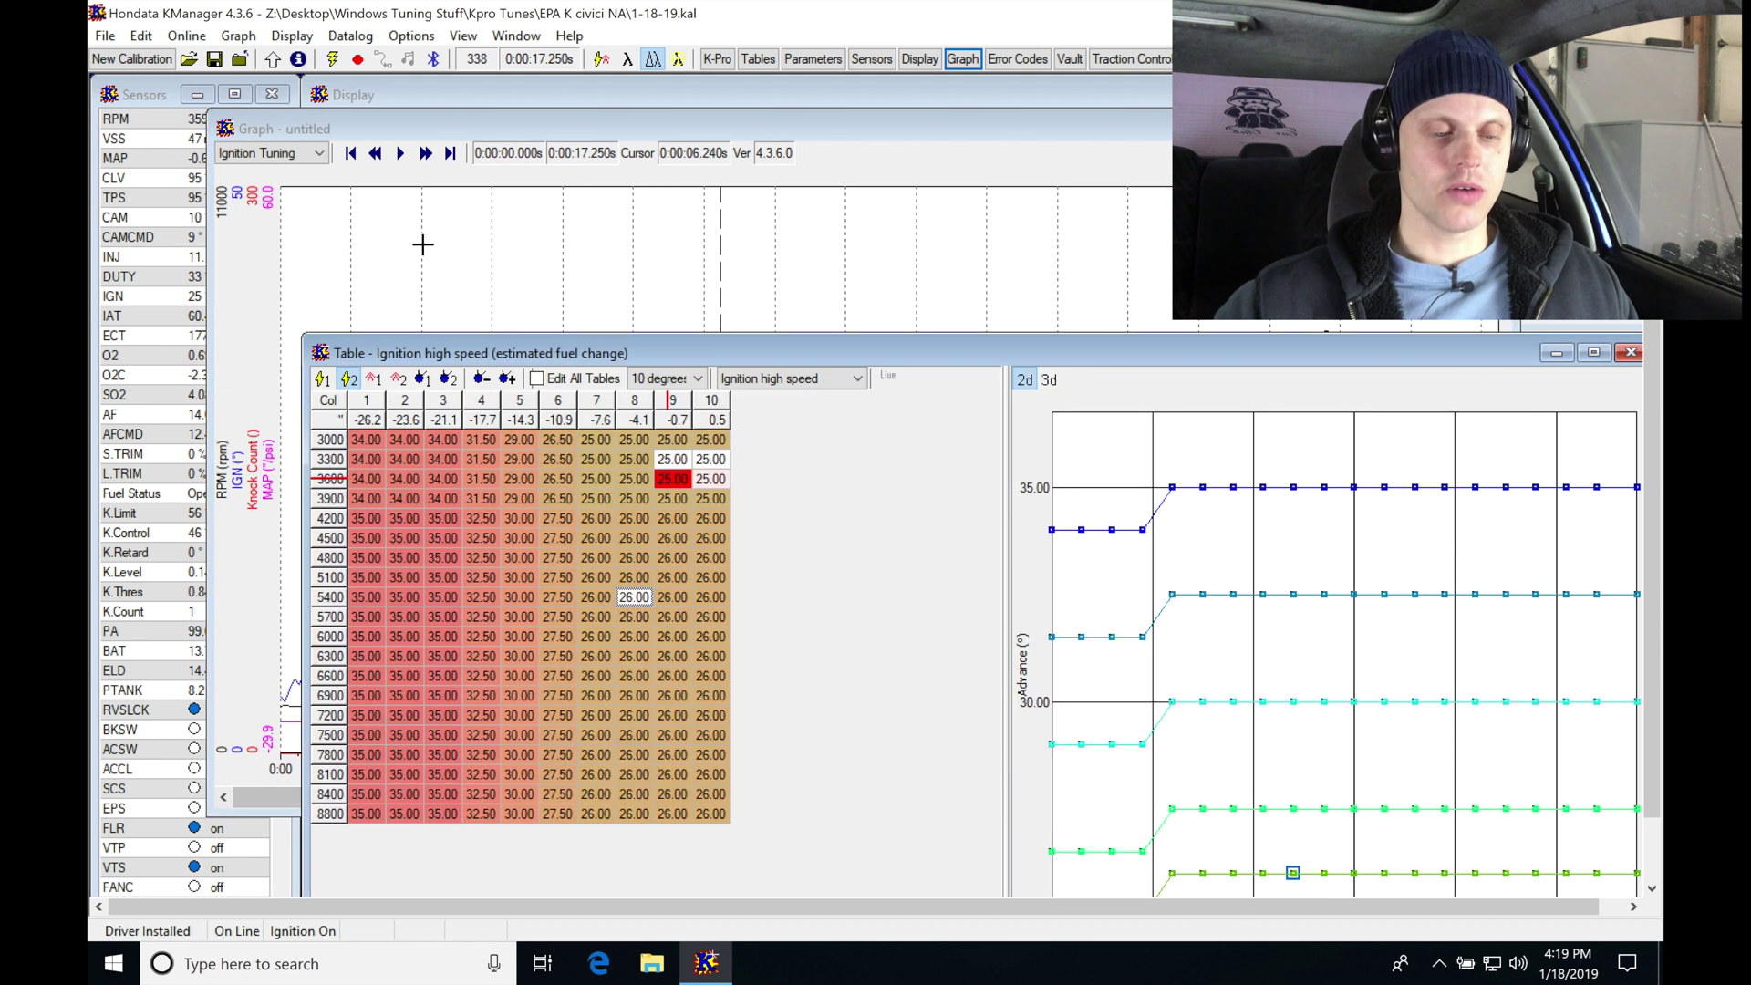
left_click(398, 380)
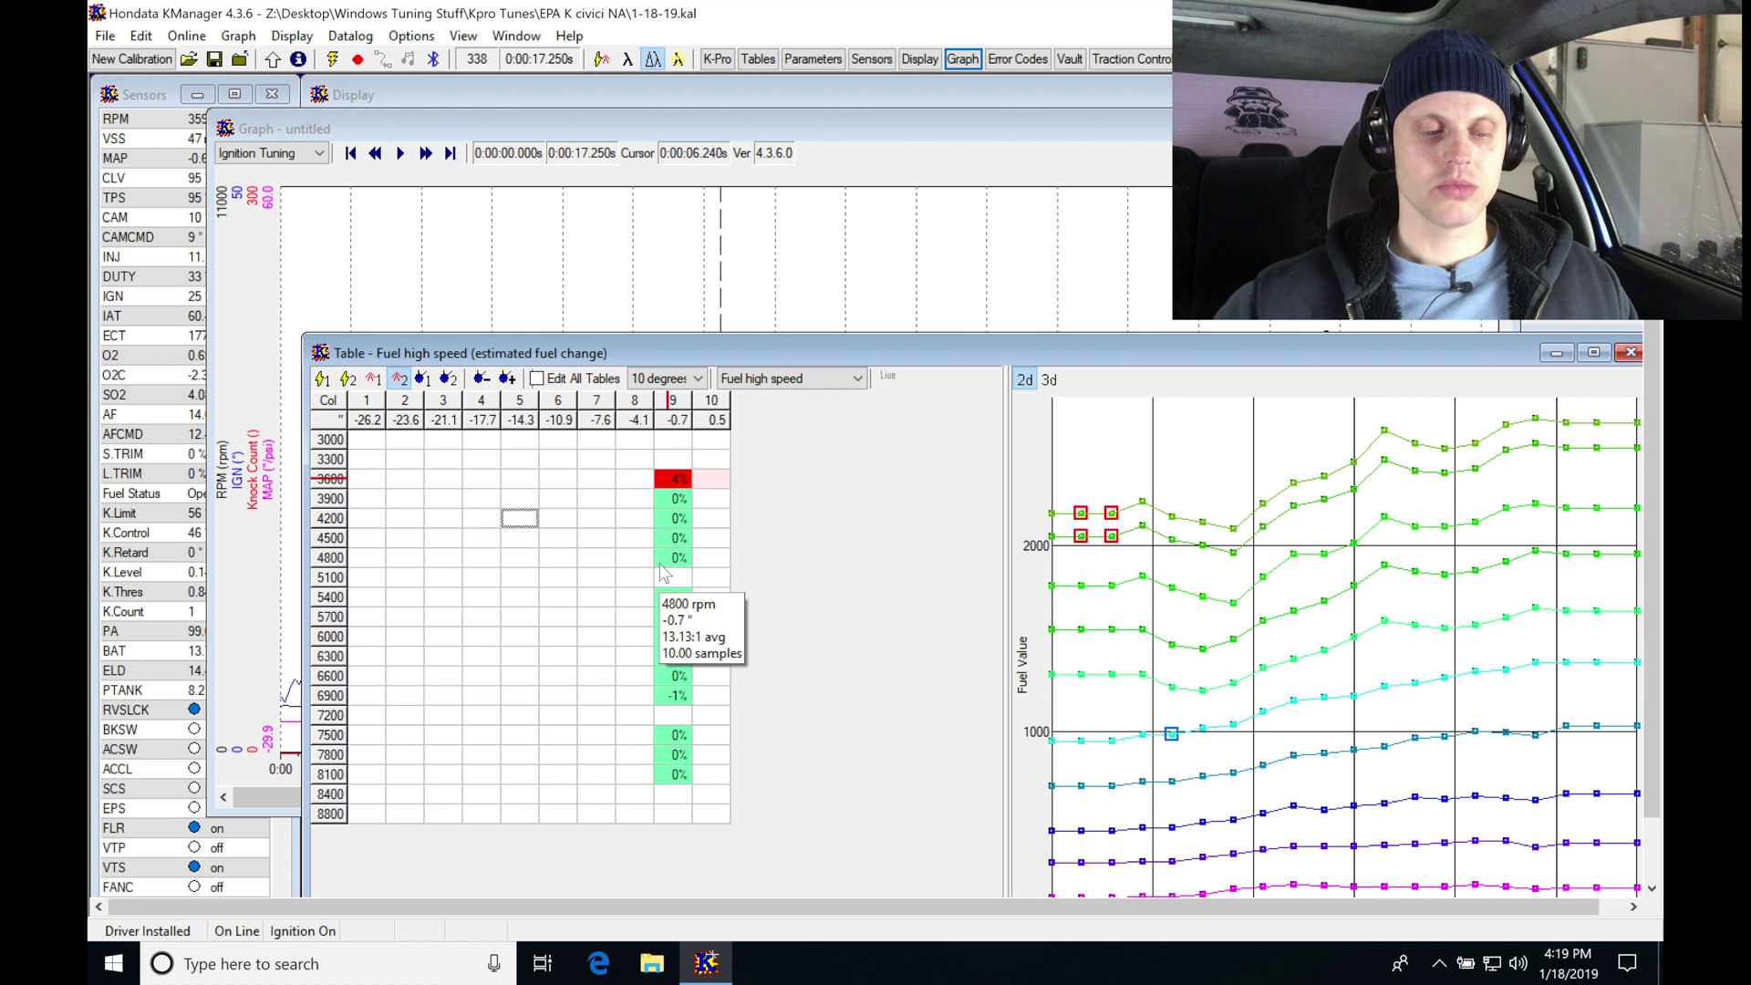
left_click_drag(634, 440, 714, 479)
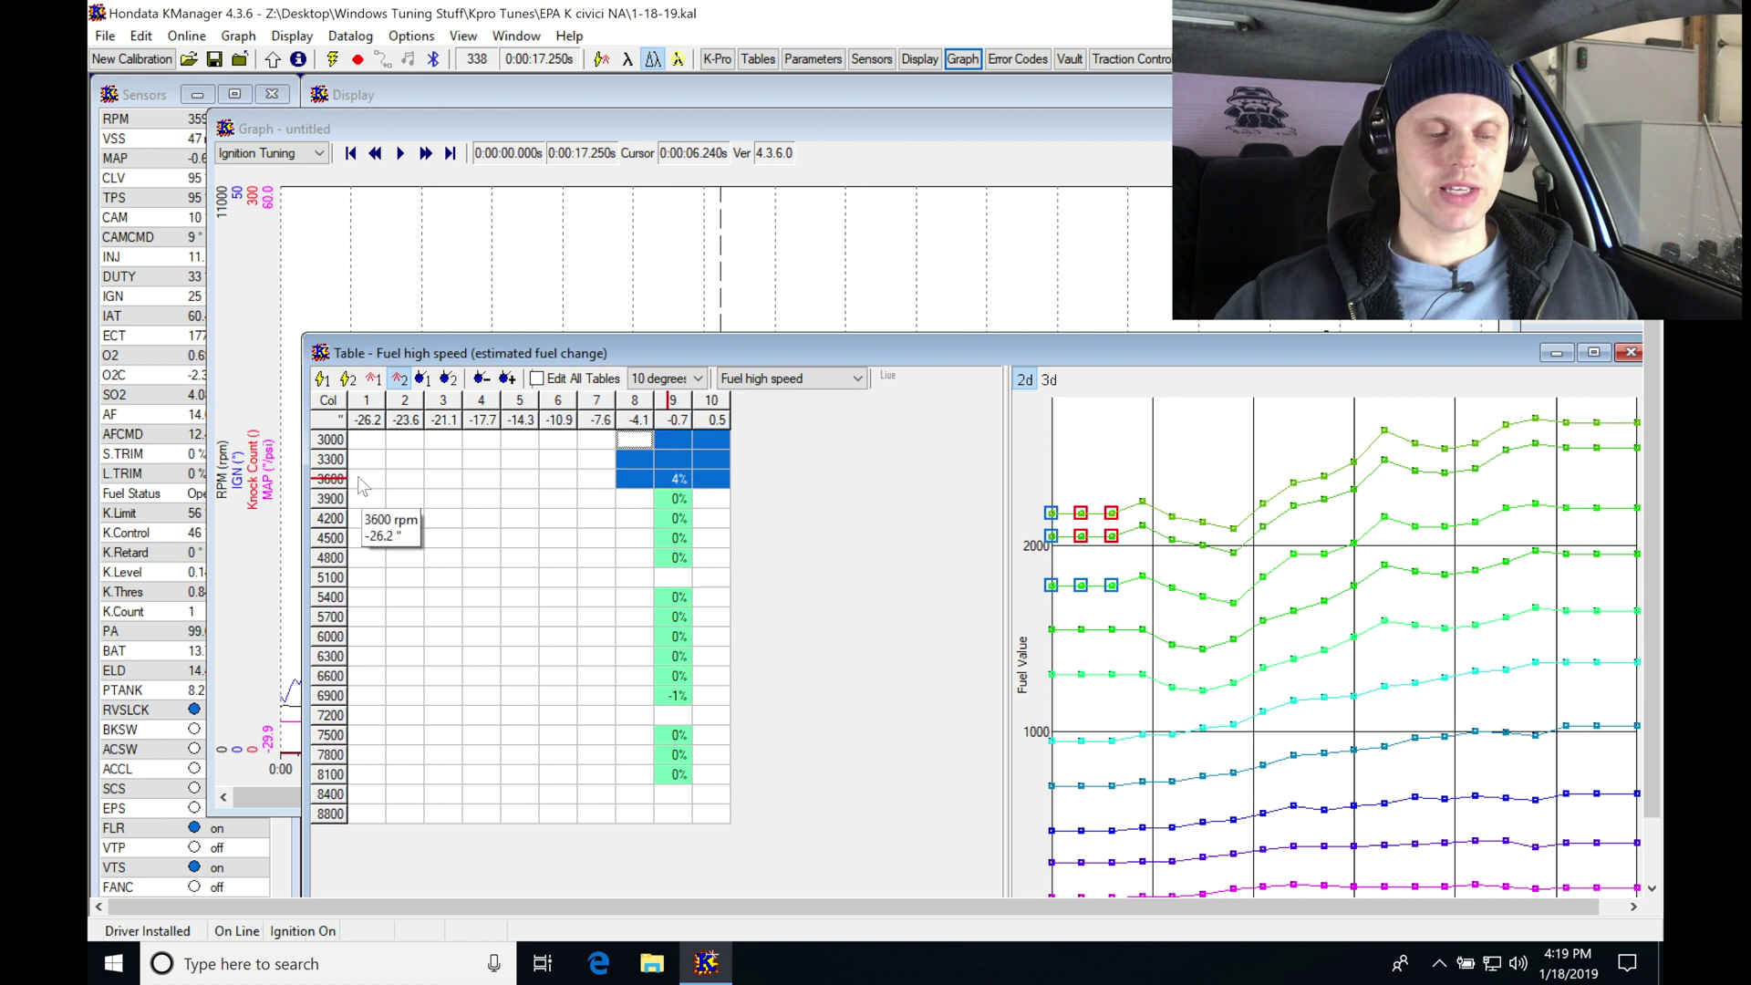
left_click(445, 557)
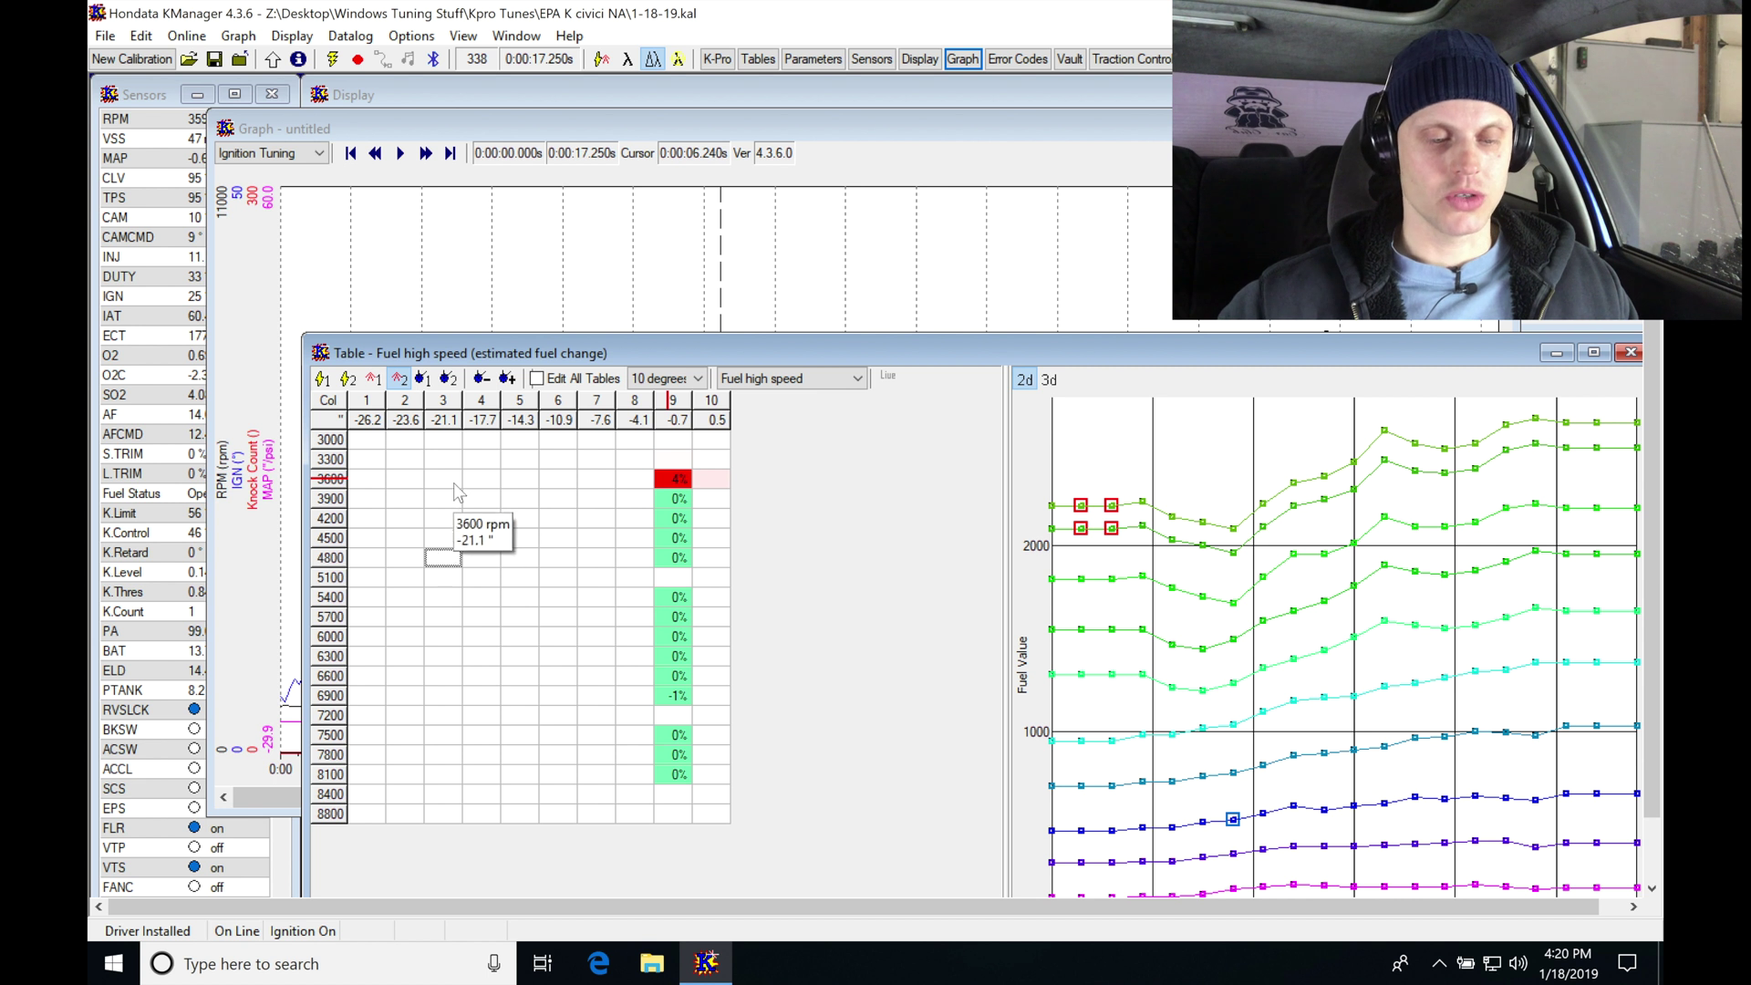
left_click_drag(369, 441, 713, 826)
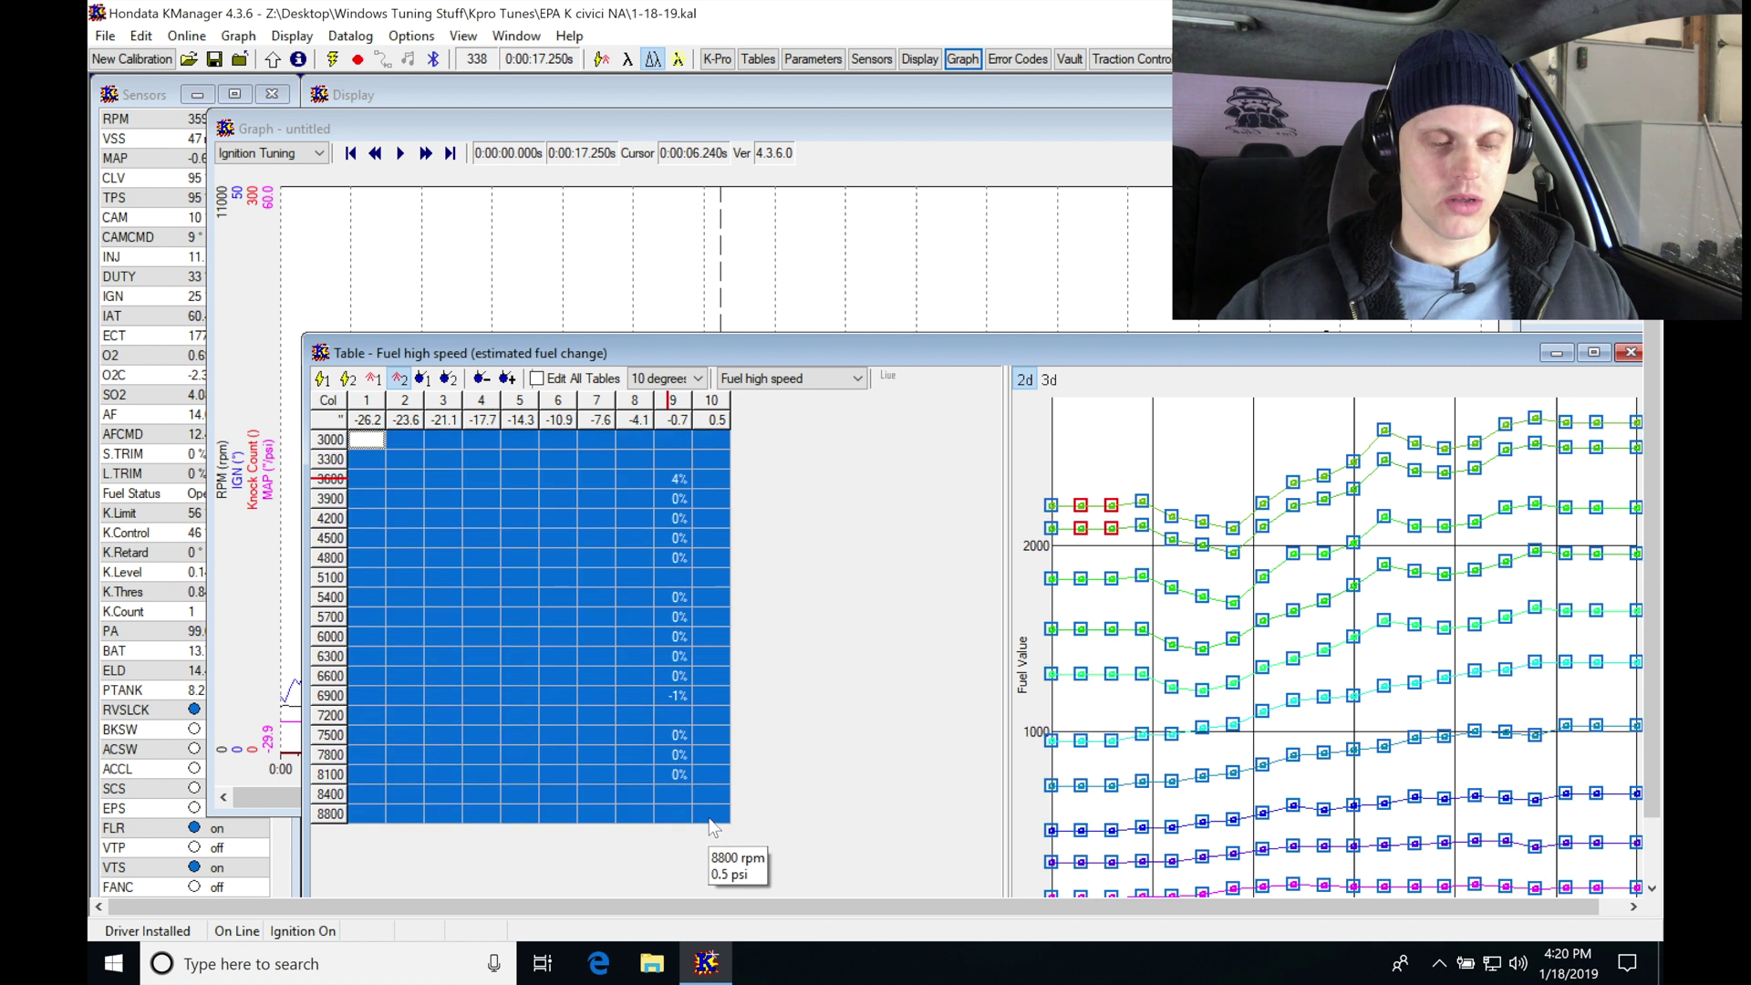
- Apply the logged fuel corrections and copy the fuel and ignition maps into the 20° cam map
left_click(507, 379)
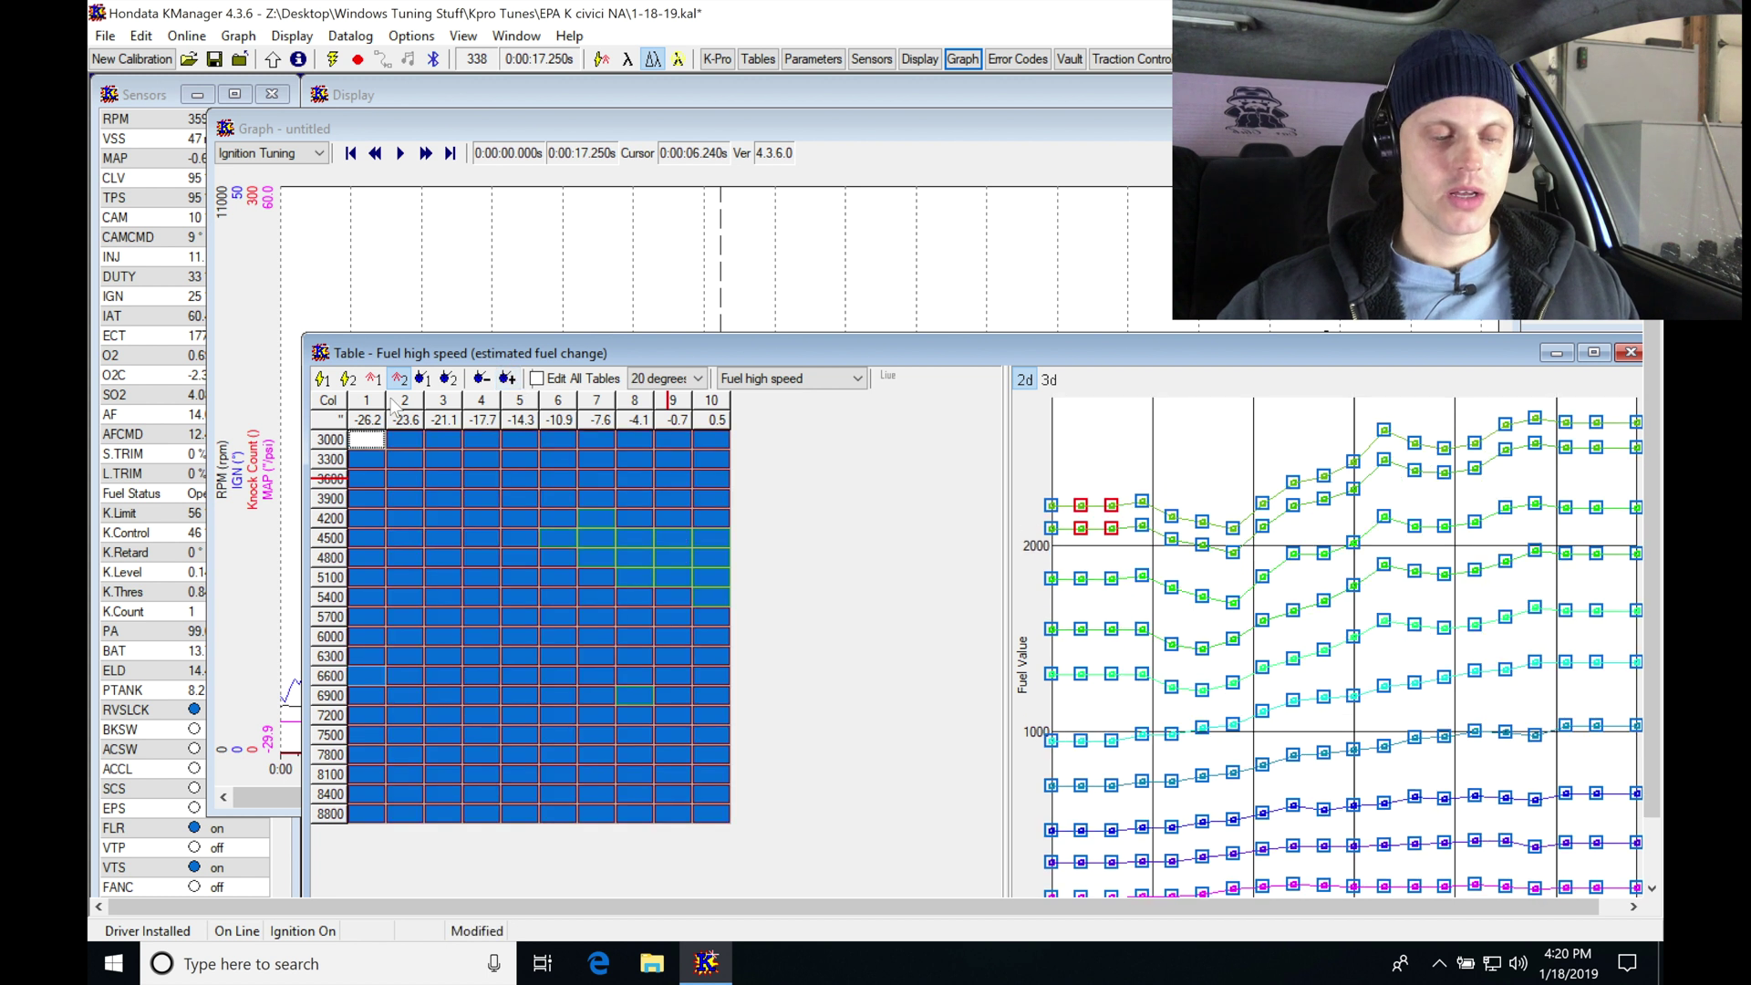
left_click(347, 379)
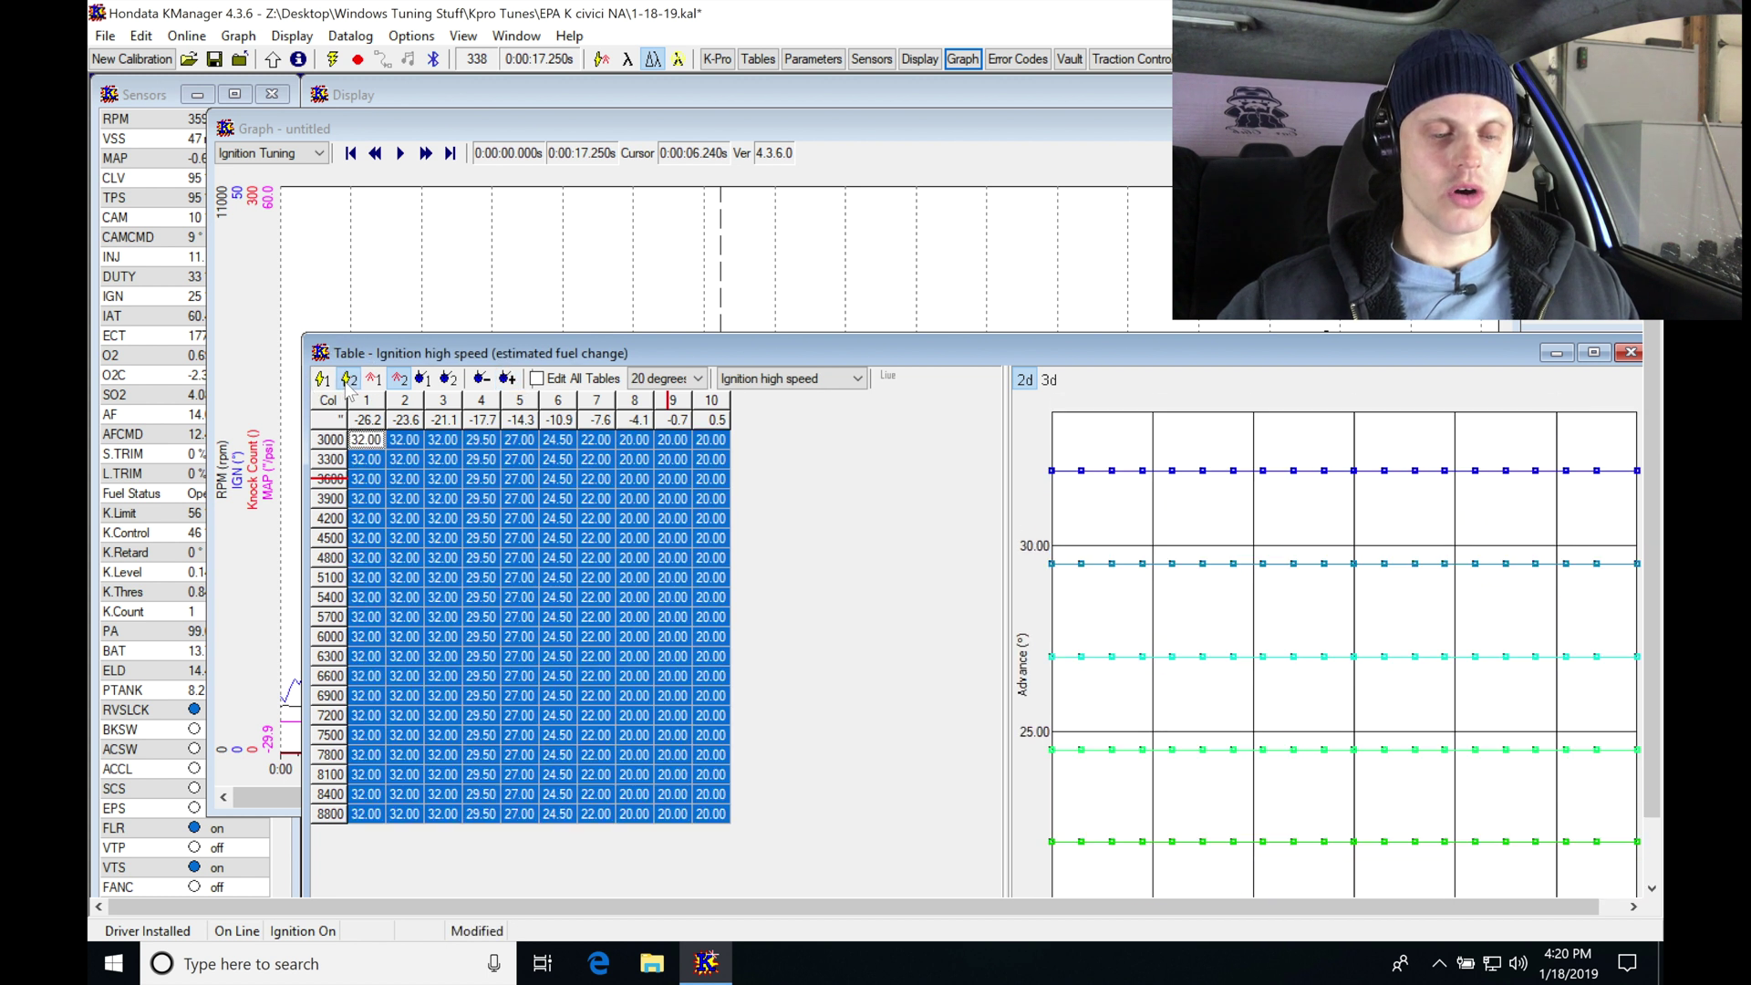
left_click(507, 379)
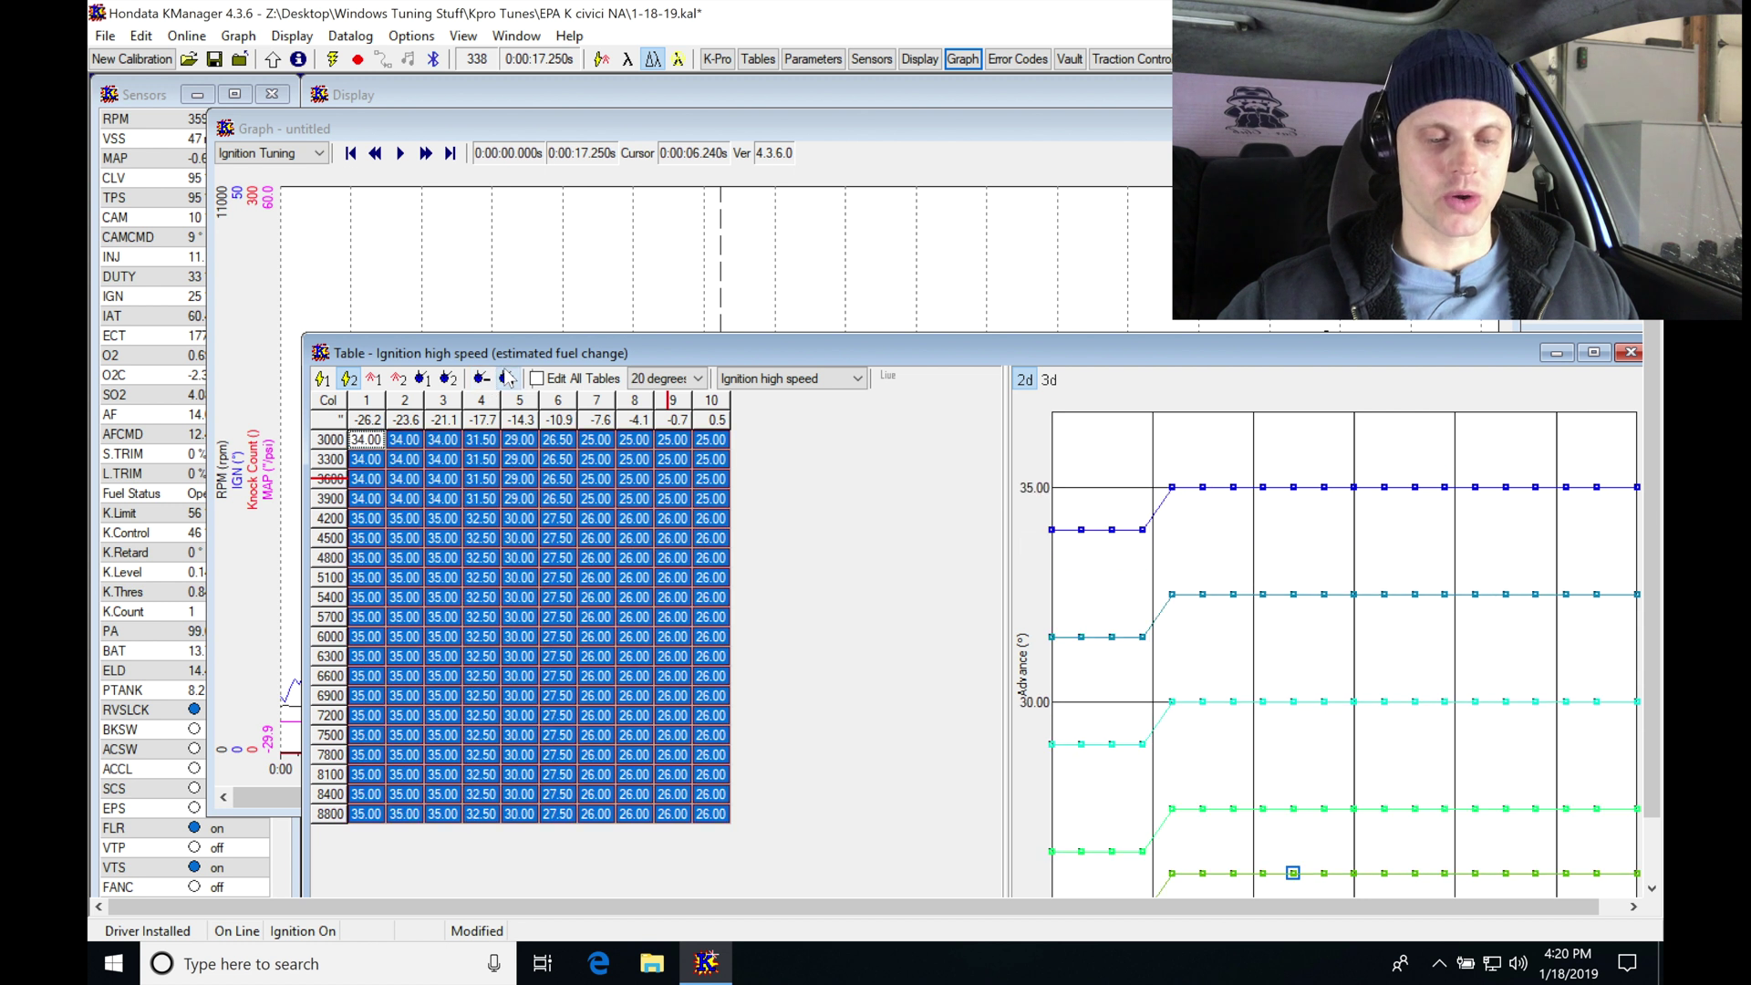
- Set every cell of the Cam angle high speed table to 20
left_click(447, 379)
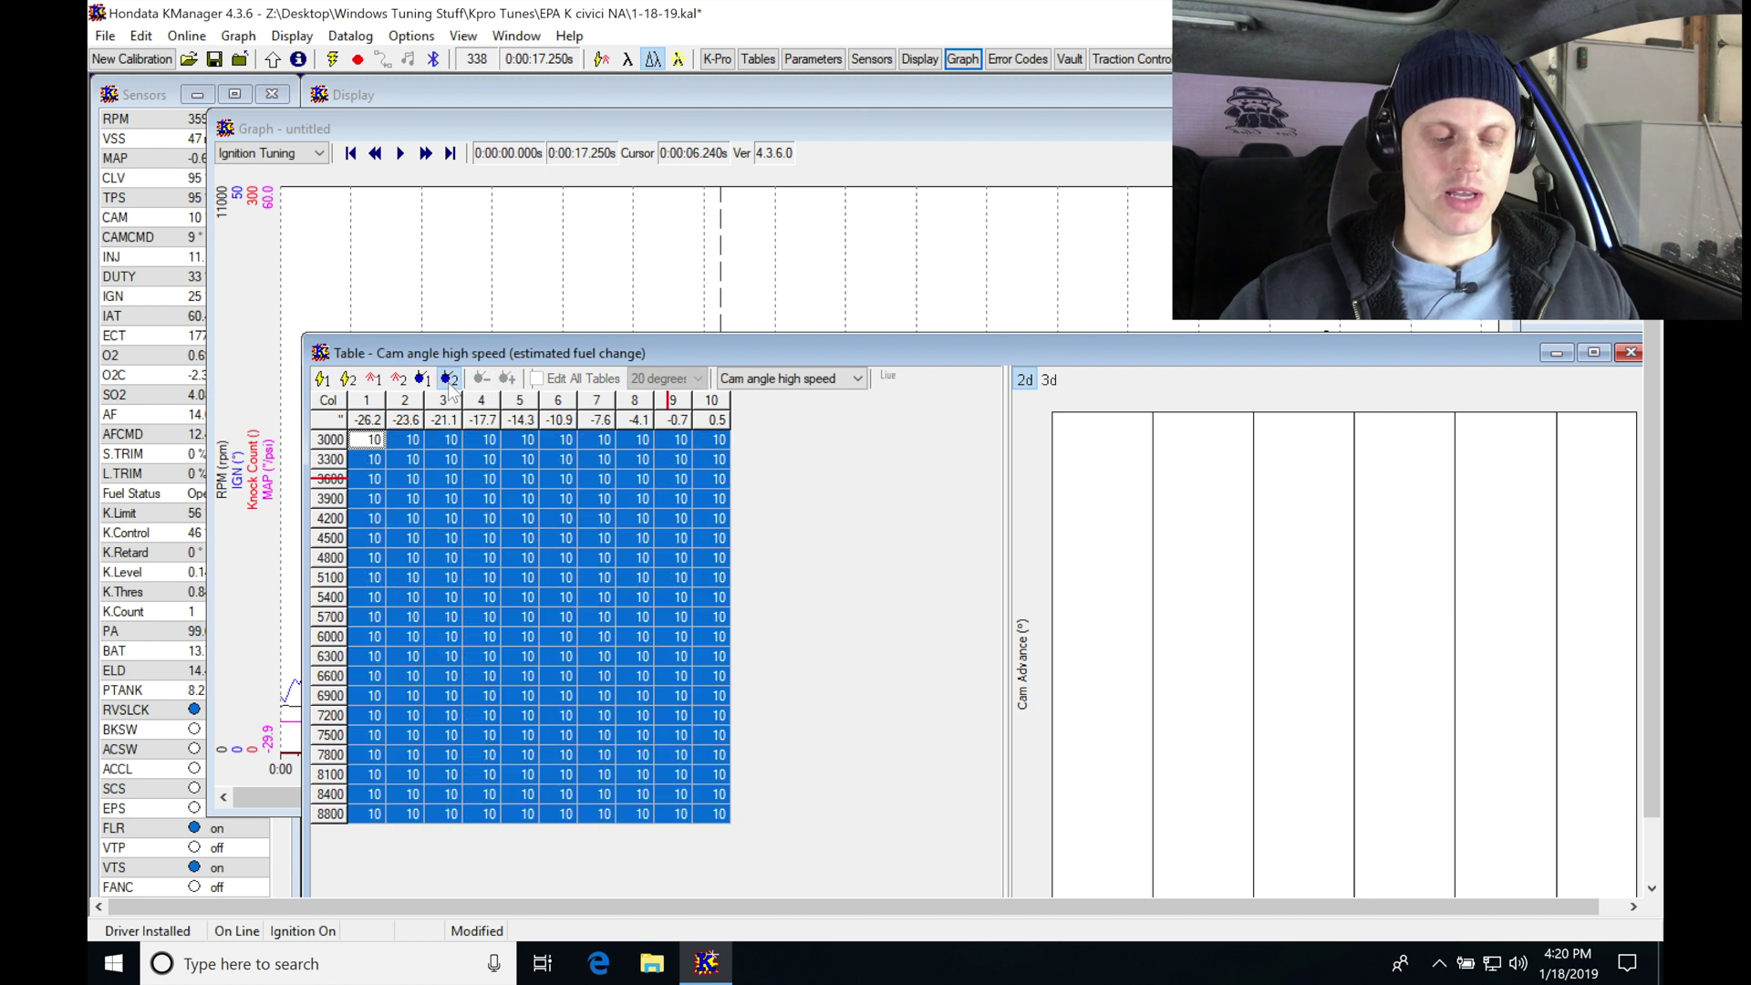
key("equal")
type("2")
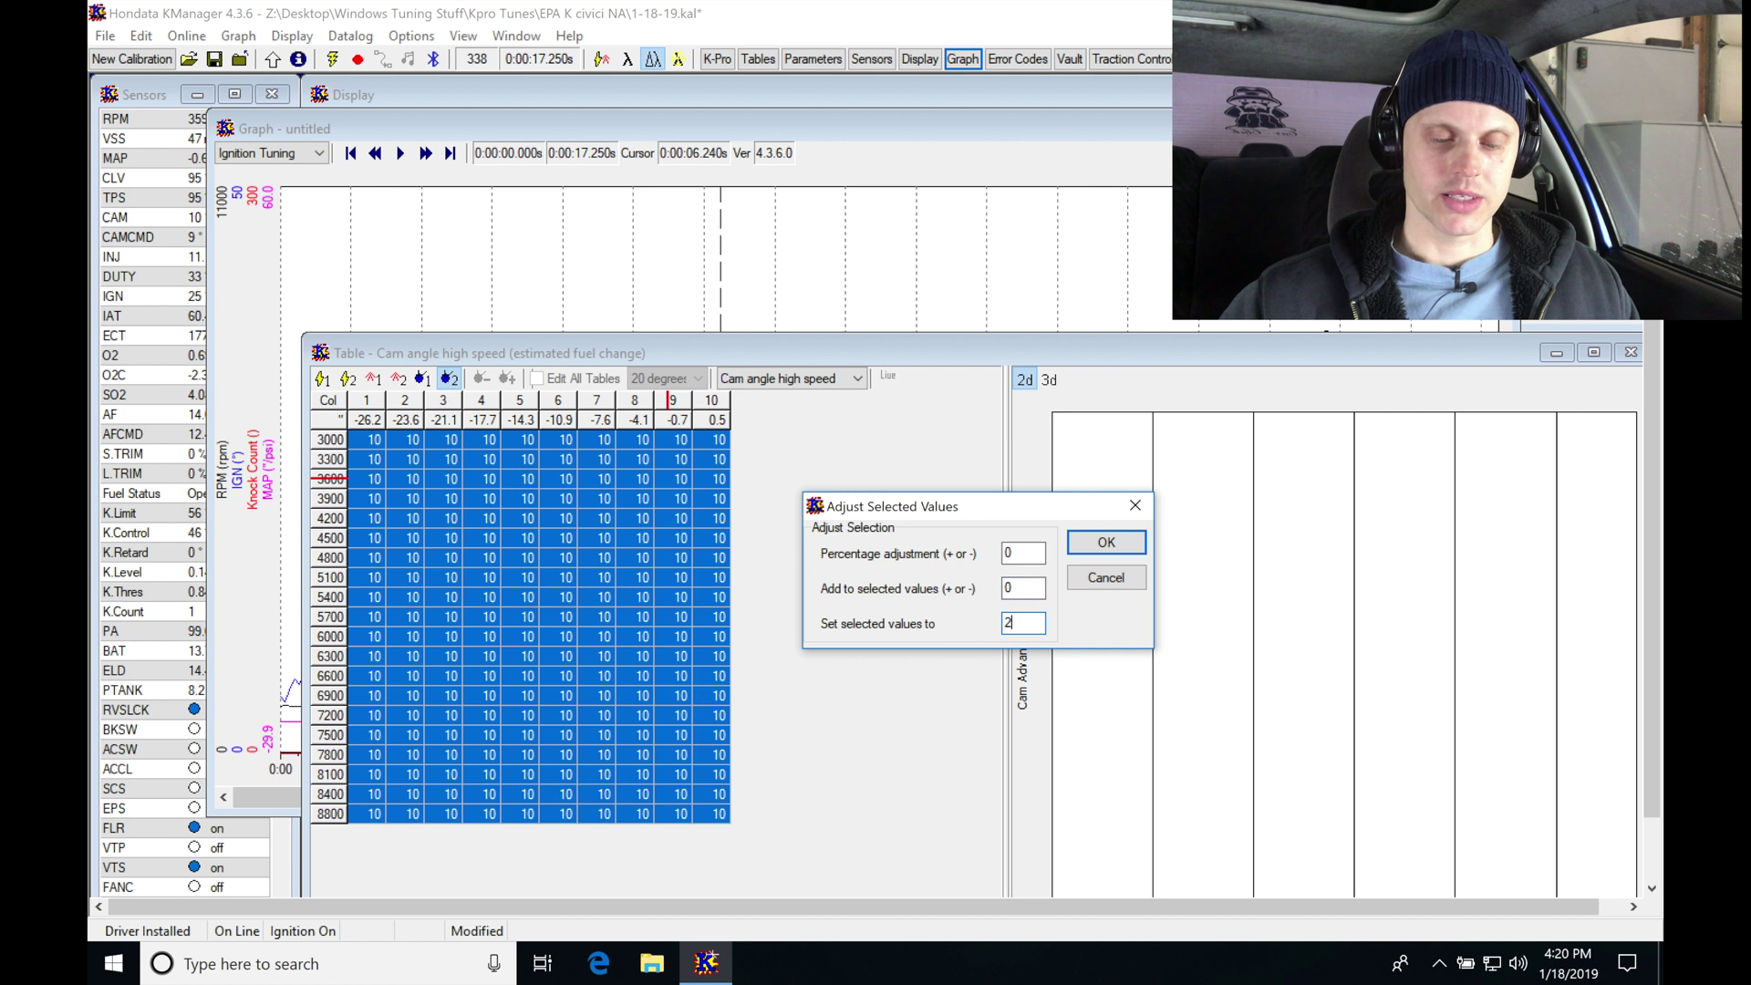
type("0")
key("Return")
left_click(446, 575)
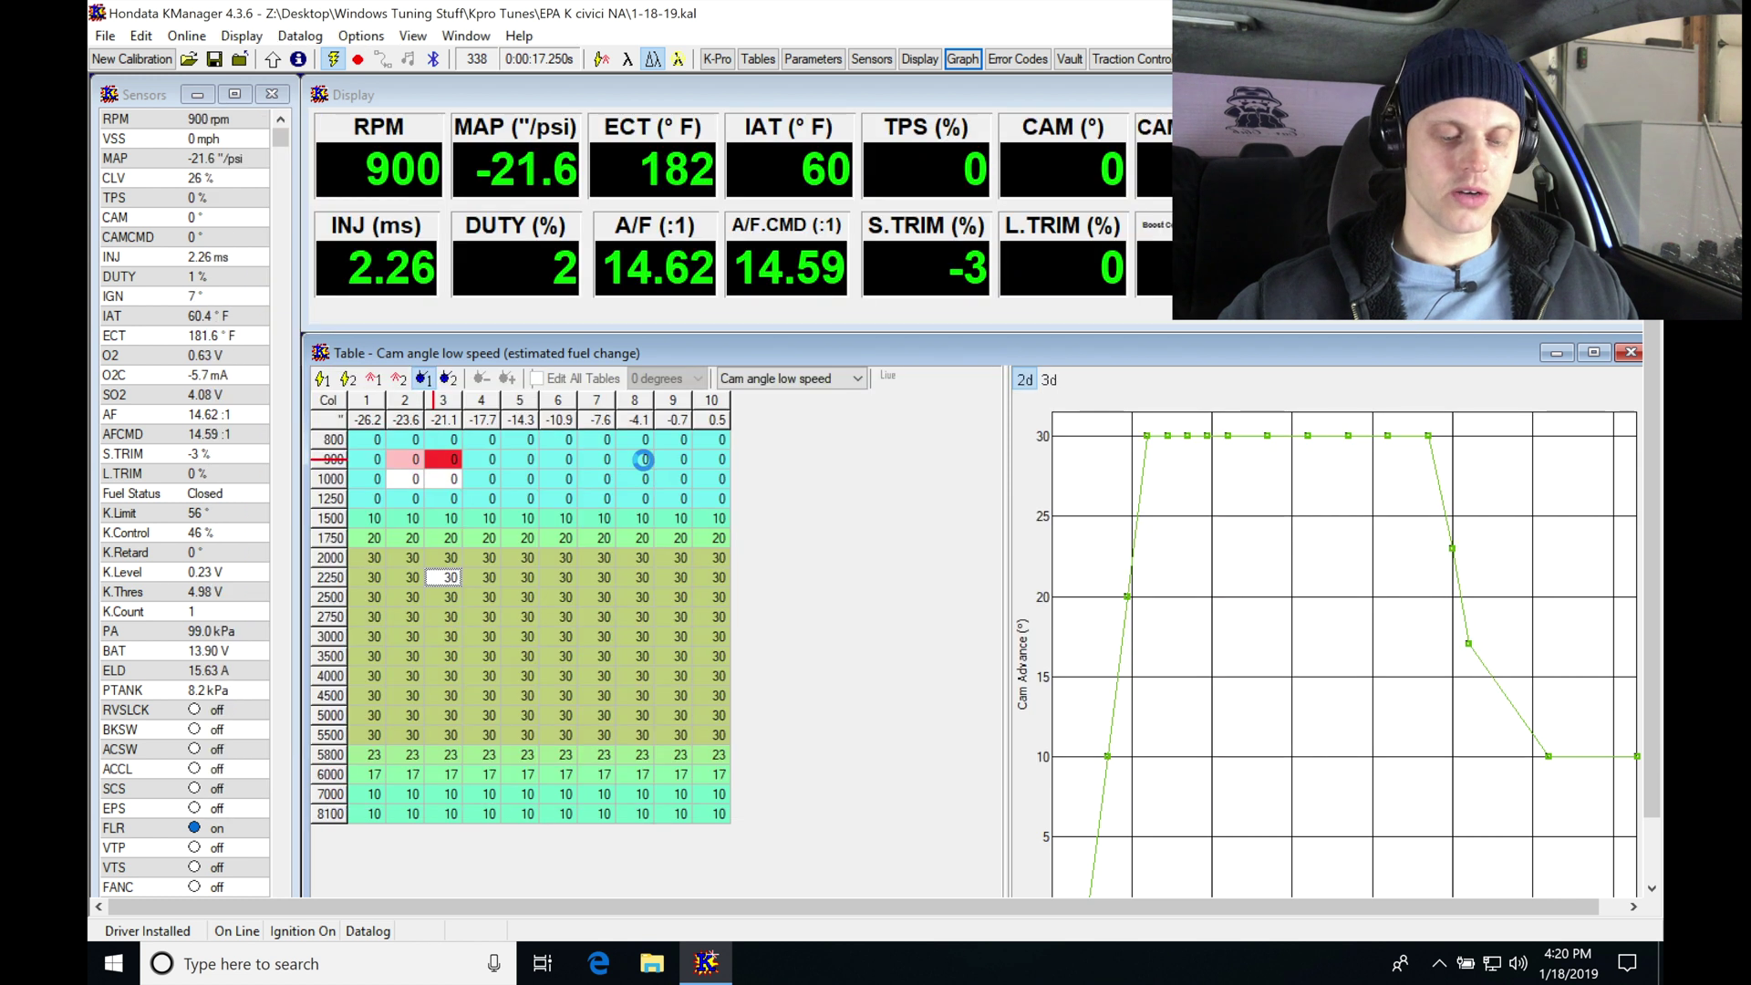
- Send the revised calibration to the ECU with Ctrl+U, then show the Fuel low speed table
key("ctrl+u")
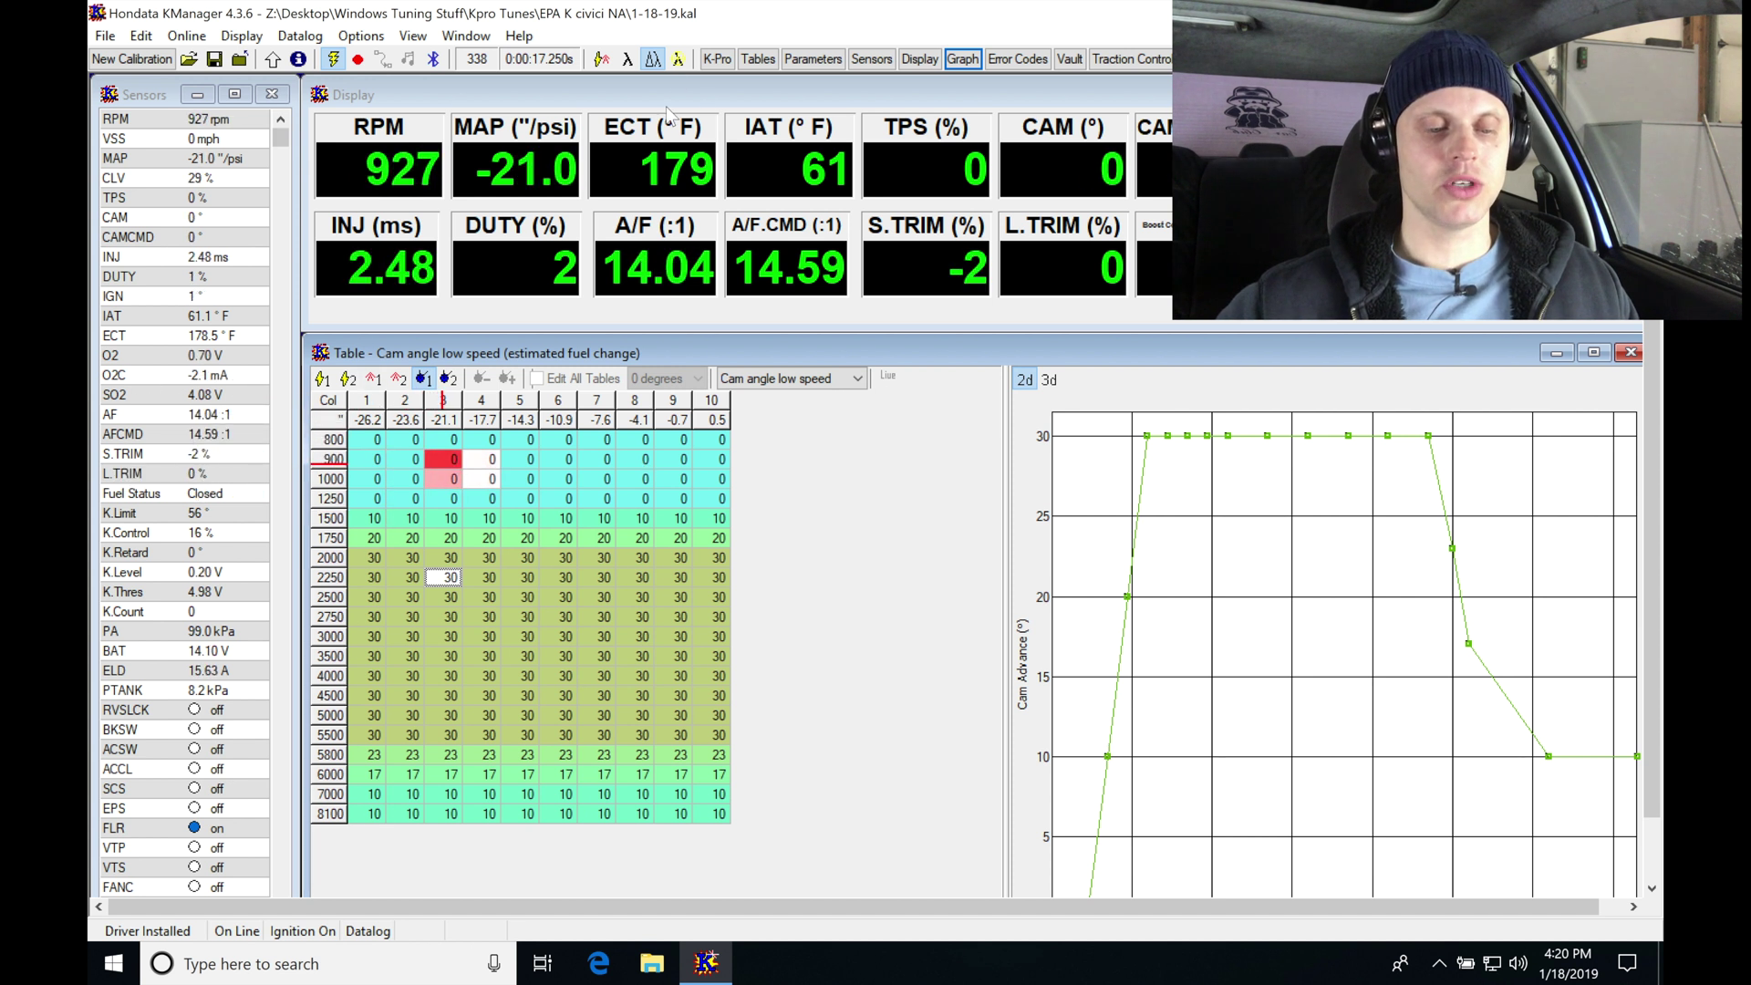
left_click(374, 378)
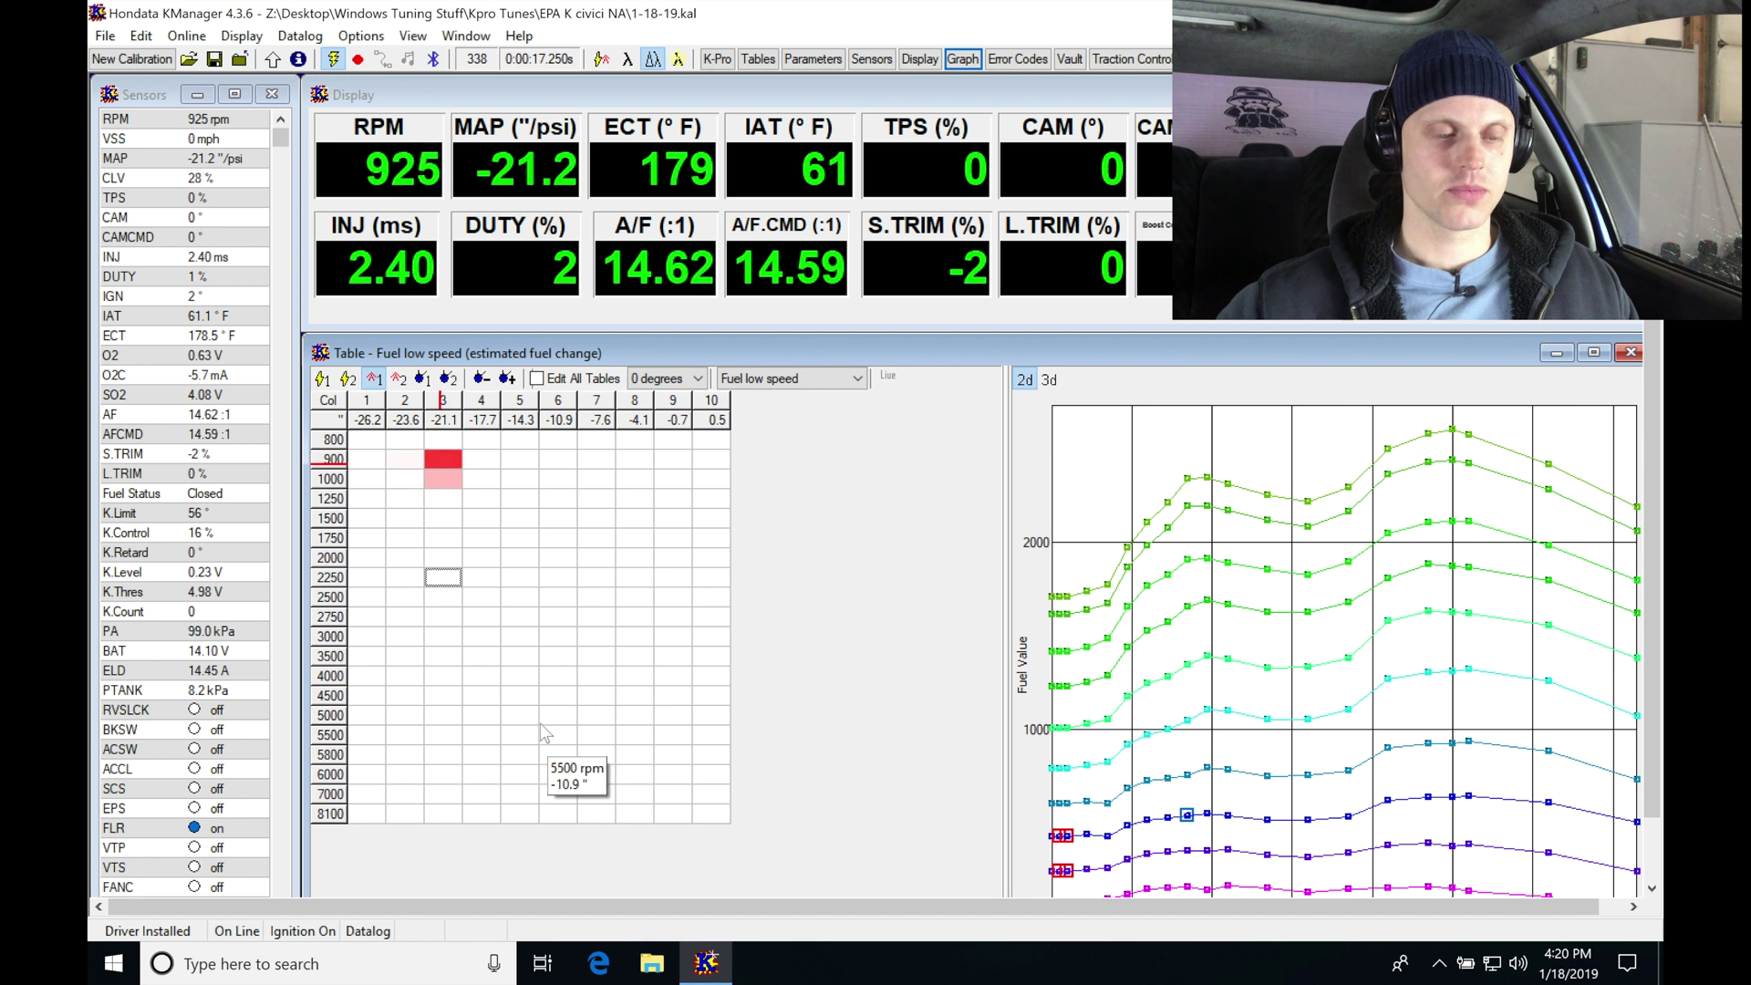